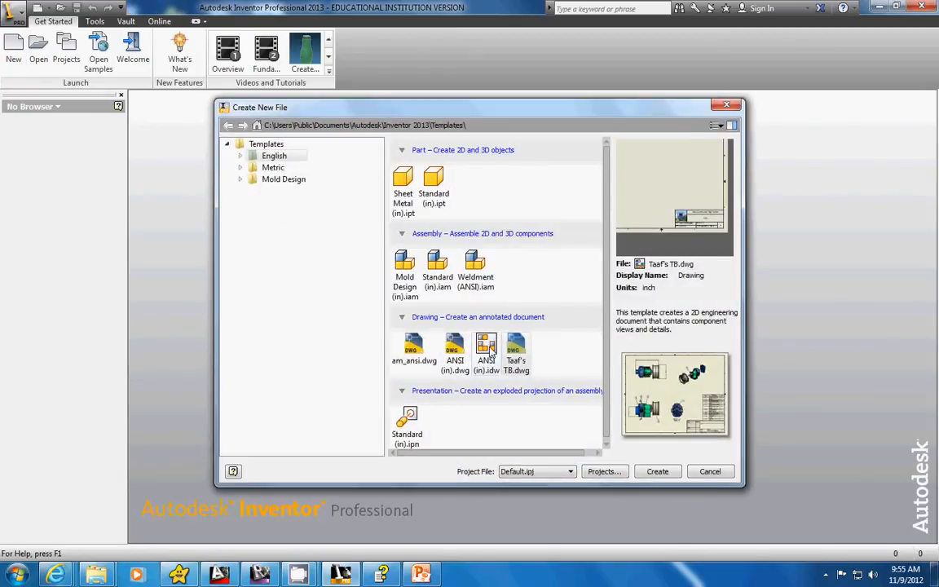
Create a drawing from the ANSI (in).idw template and set its sheet to size A with the title block at the lower-right corner.
double_click(487, 349)
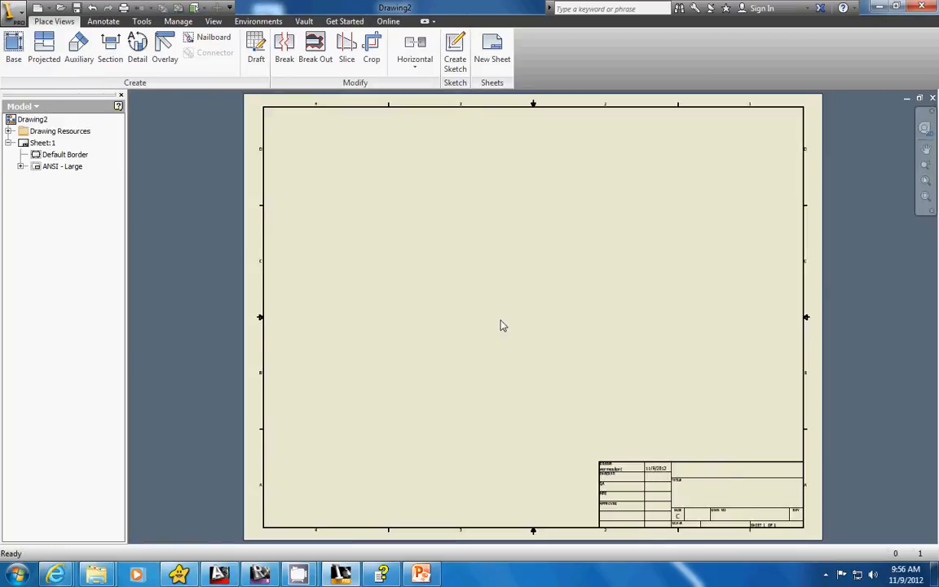
right_click(35, 150)
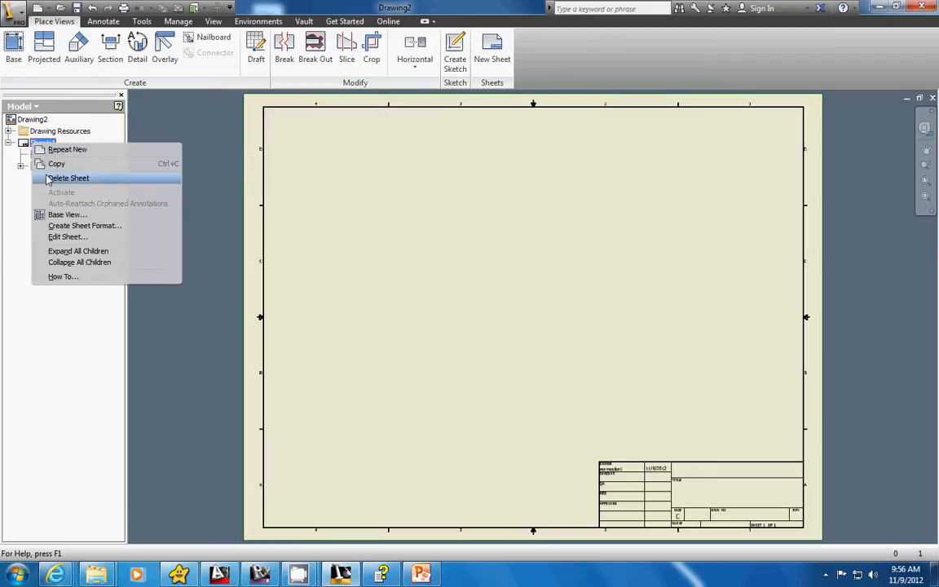
click(62, 237)
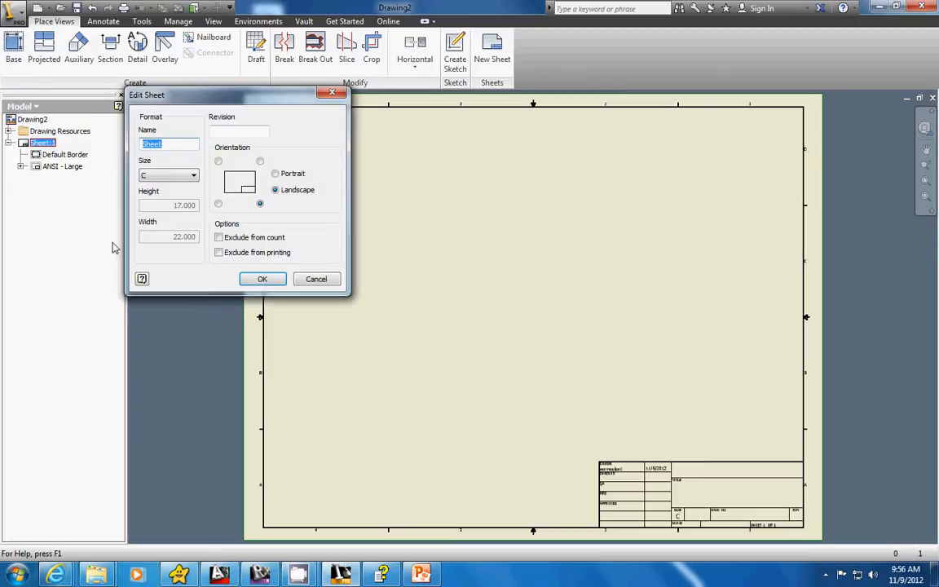
click(194, 176)
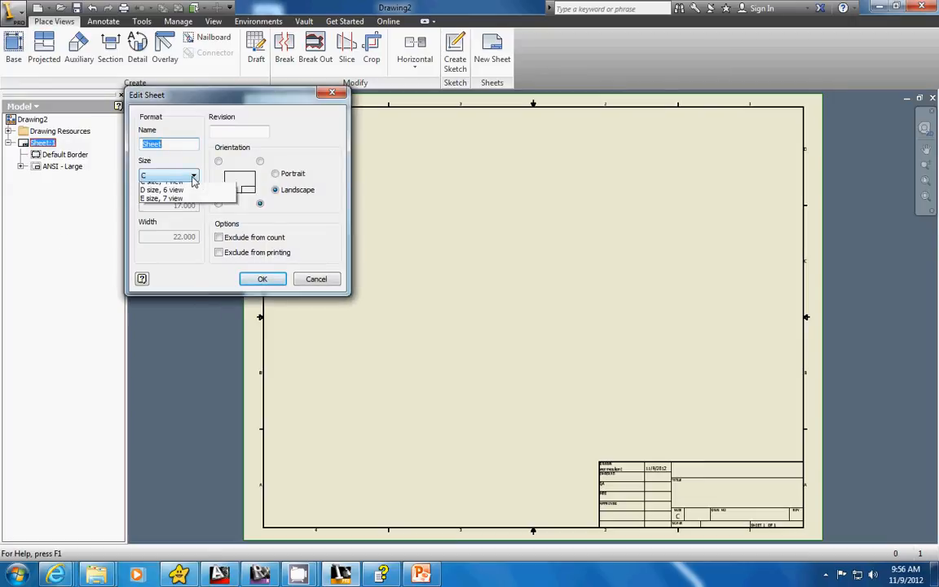
click(181, 194)
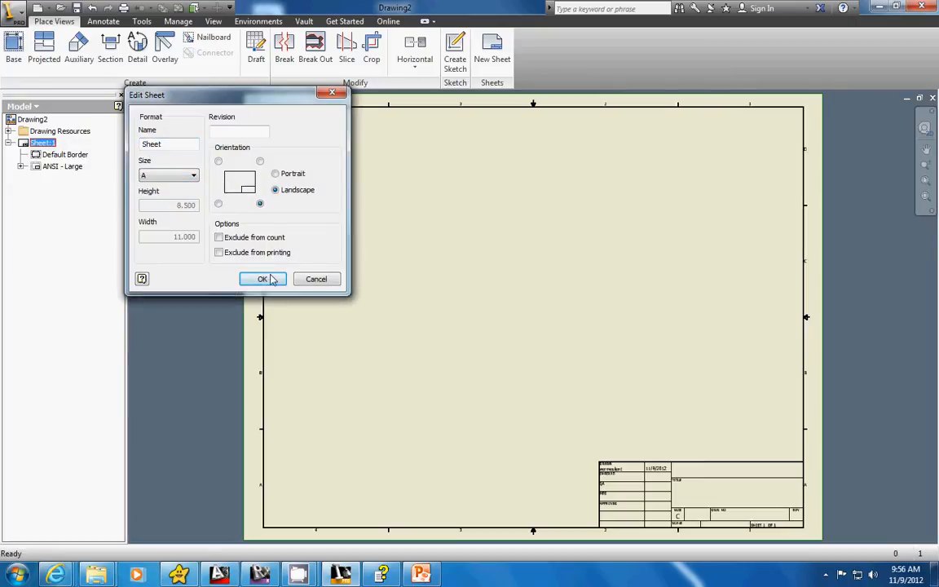
click(218, 160)
click(260, 203)
click(263, 280)
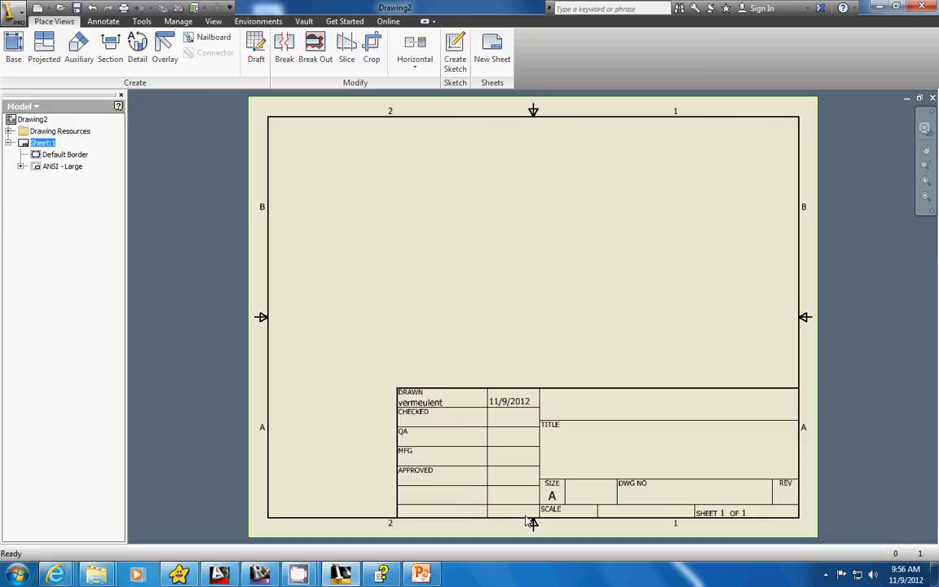
Open the ANSI - Large title block definition for editing and delete all of its existing geometry and text.
right_click(35, 166)
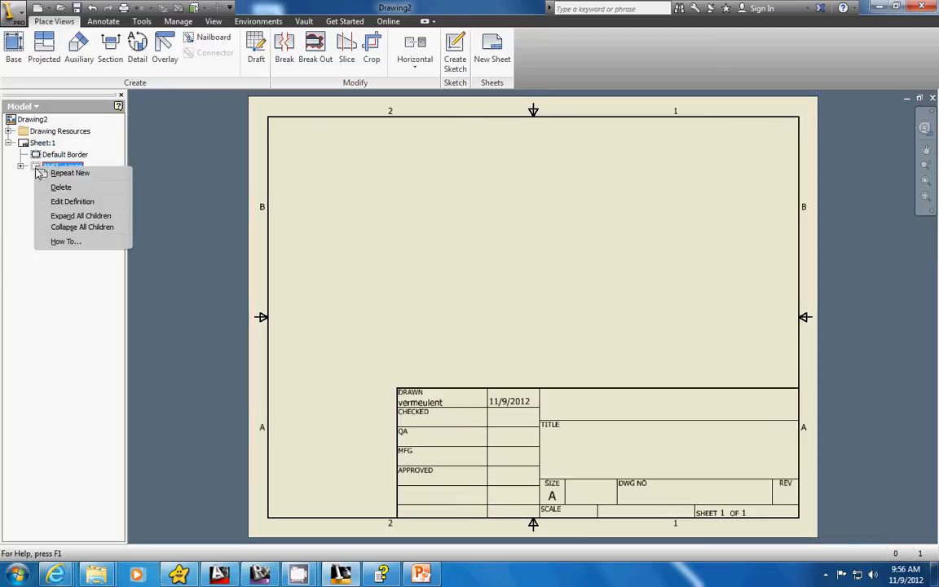
click(65, 202)
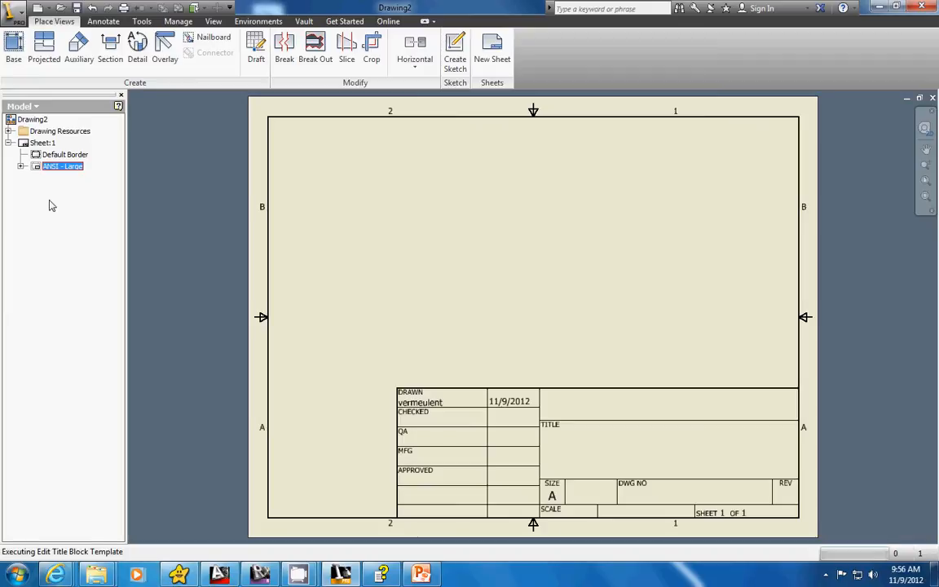
scroll(617, 395, down, 3)
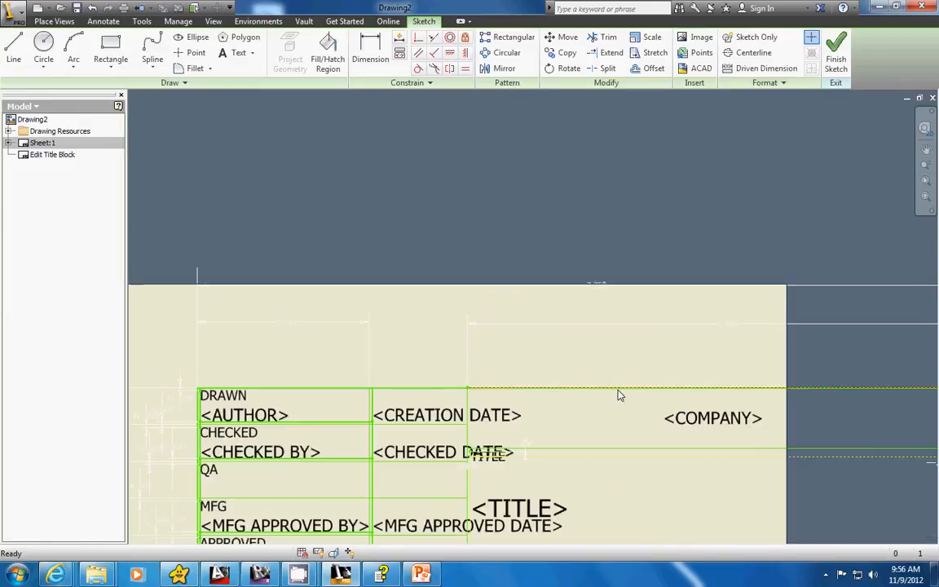
scroll(617, 397, up, 6)
middle_drag(614, 393, 540, 266)
drag(660, 372, 382, 213)
key(Delete)
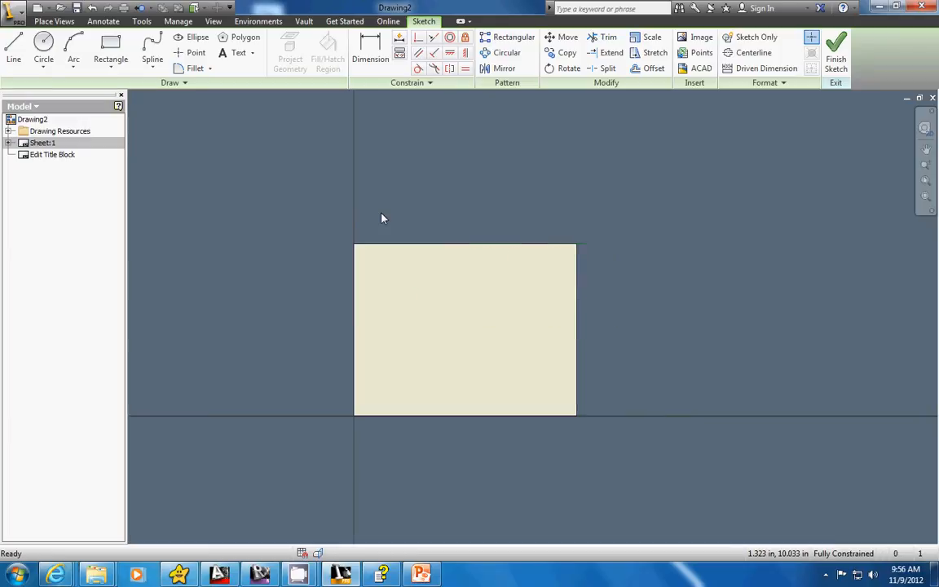
Draw a rectangle 4 in wide and 1.5 in high in the empty area to the right of the sheet.
mouse_move(774, 374)
middle_down()
mouse_move(623, 323)
mouse_move(541, 321)
middle_up()
scroll(522, 316, down, 2)
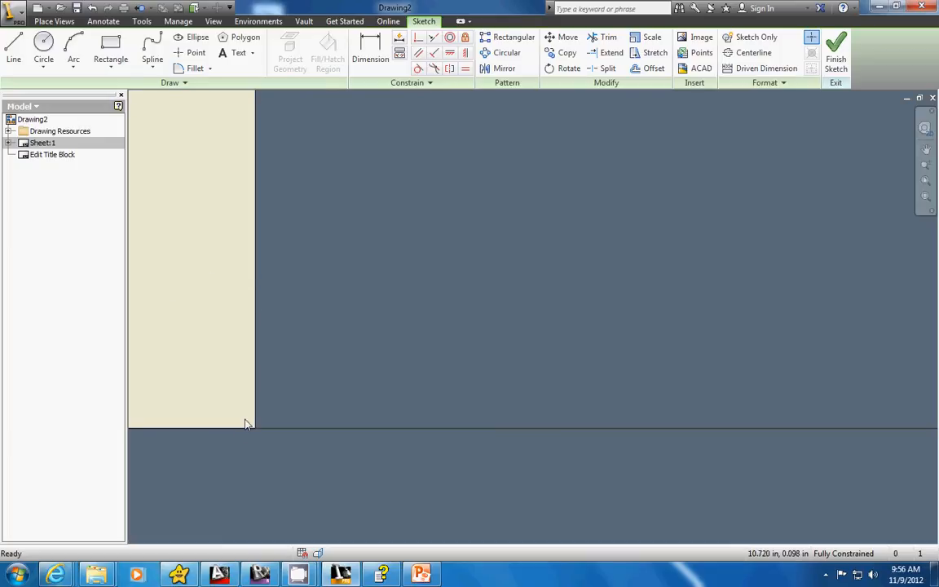
click(113, 46)
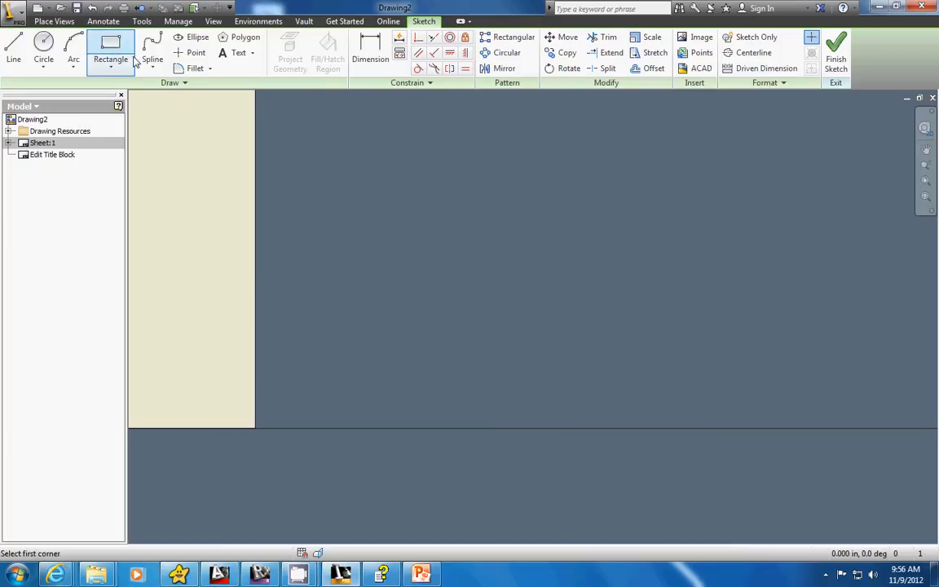
click(743, 380)
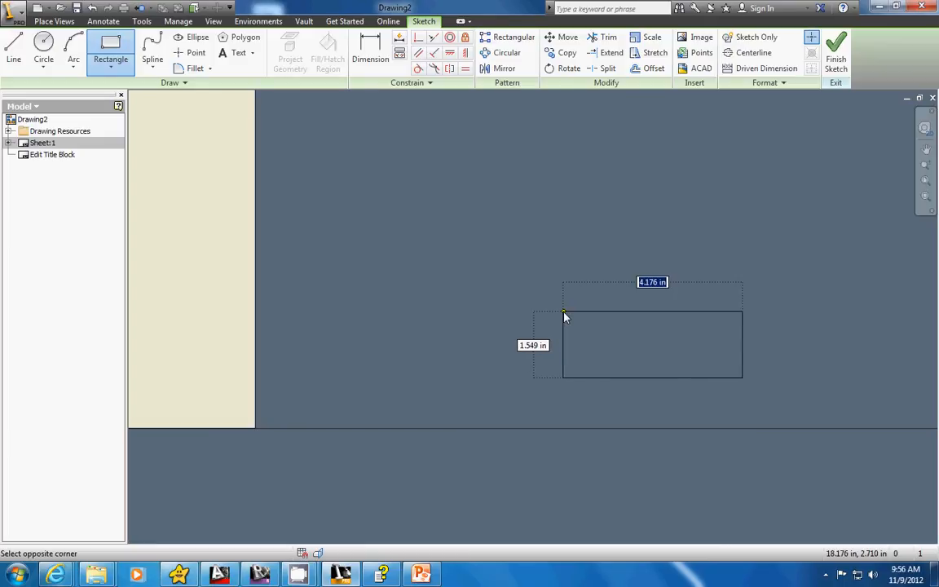
text(4)
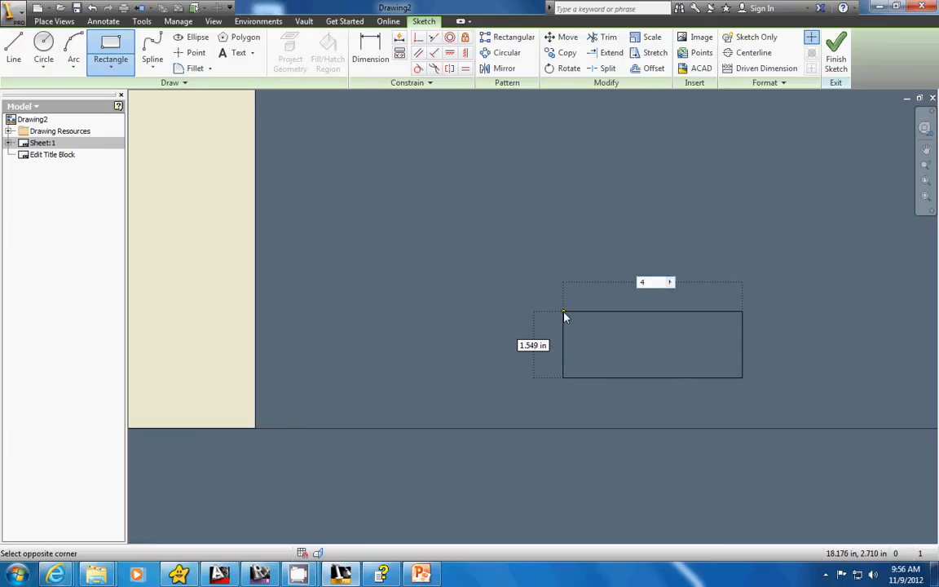
key(Tab)
text(1.5)
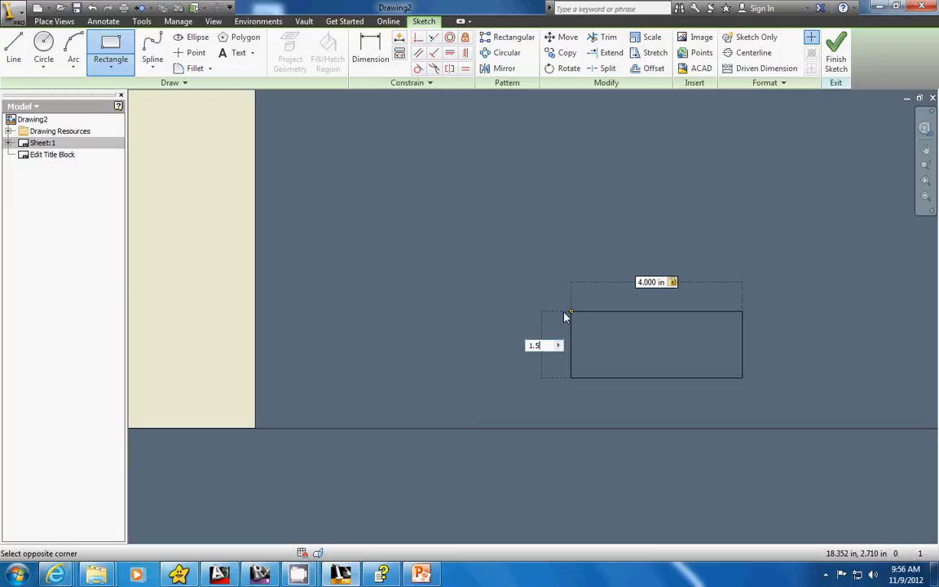
key(Return)
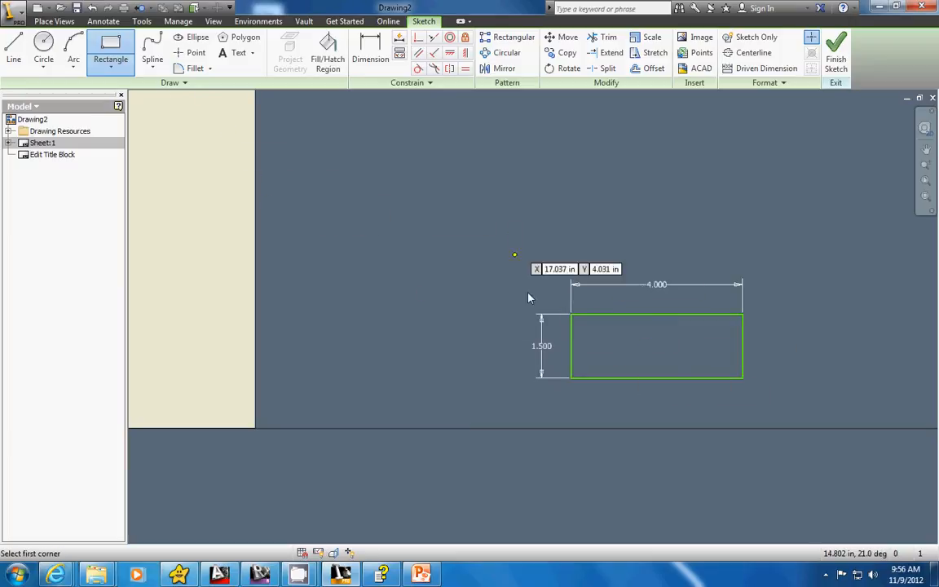
Draw a 1 in by 1 in square inside the title block rectangle, starting from its upper-left corner.
scroll(601, 329, down, 3)
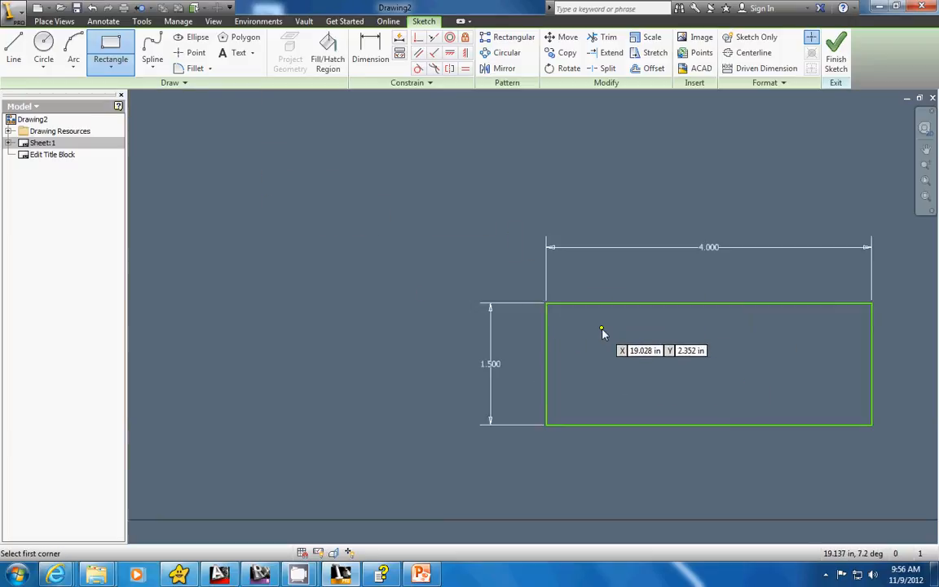
scroll(593, 328, up, 3)
scroll(591, 328, up, 3)
middle_drag(384, 357, 526, 342)
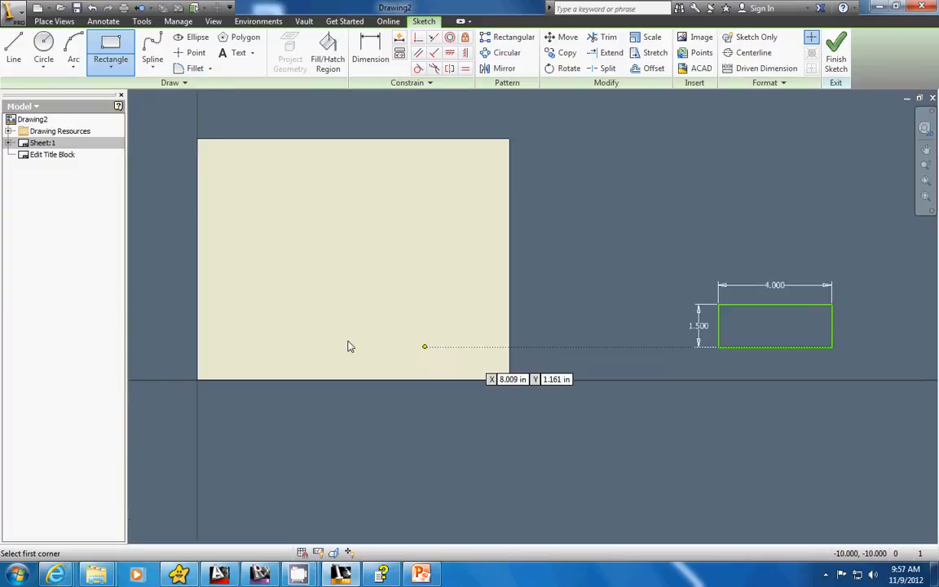
middle_drag(724, 346, 535, 315)
scroll(546, 317, down, 3)
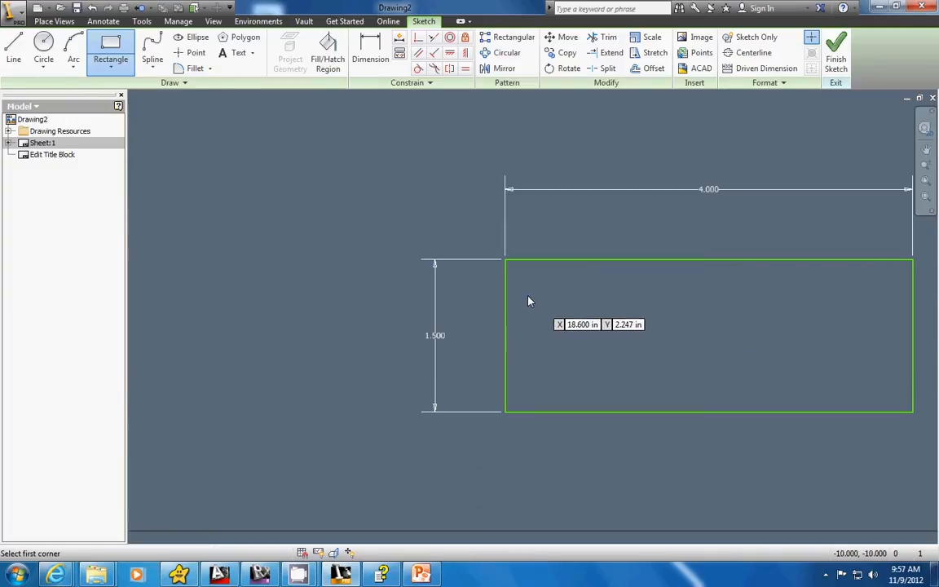
click(505, 260)
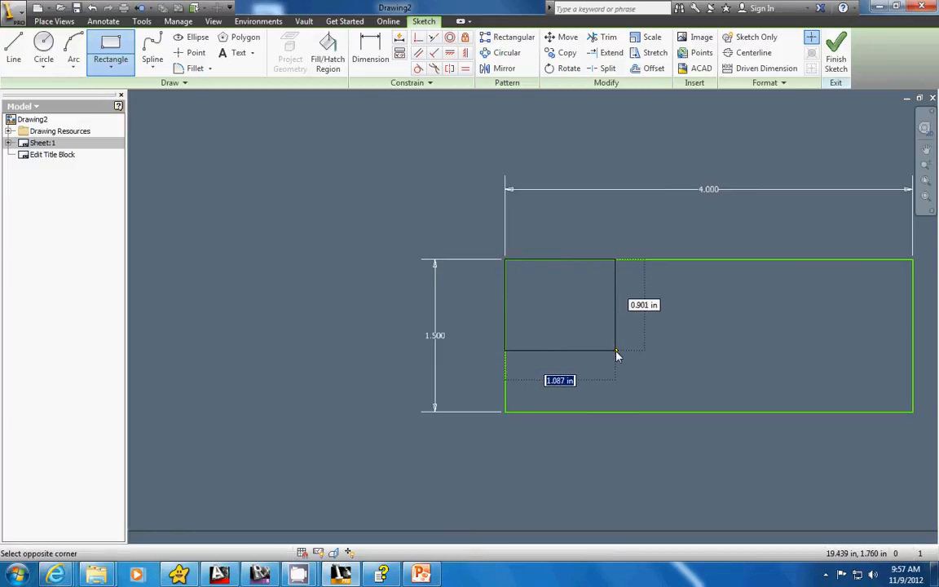
text(1)
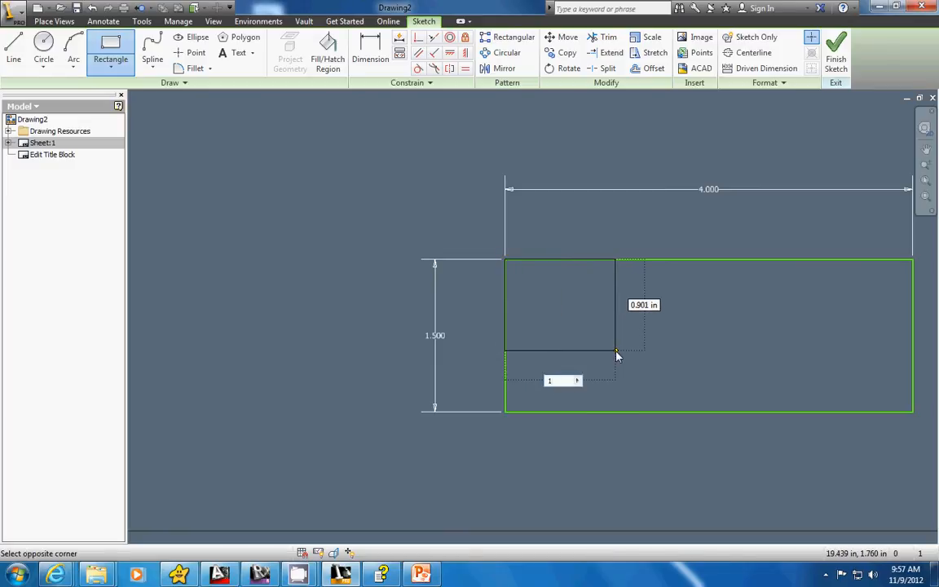
key(Tab)
text(1)
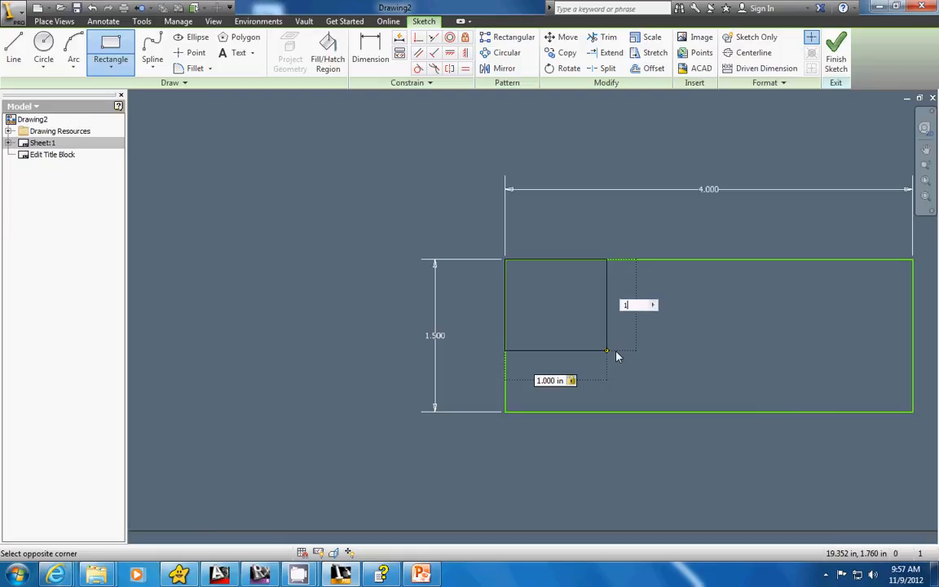
key(Return)
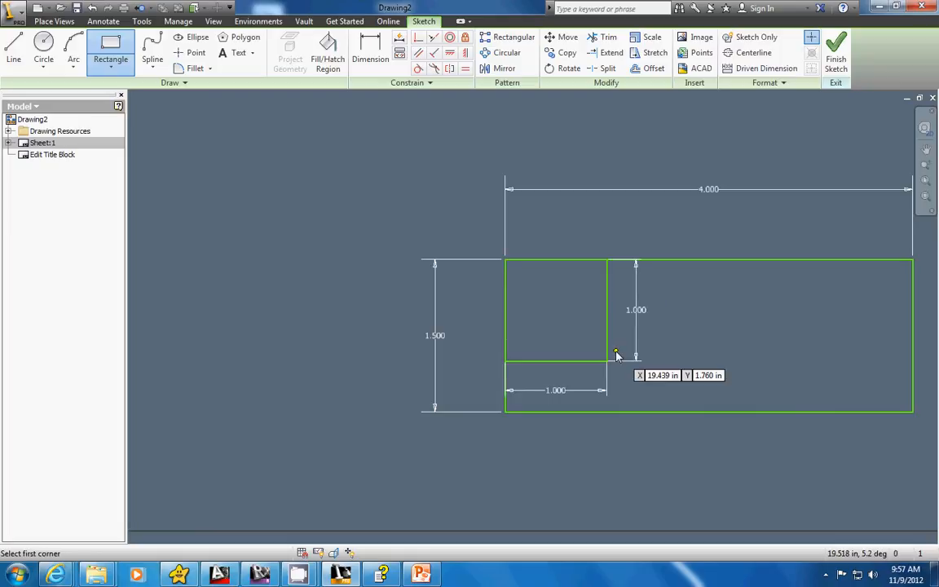
Draw two horizontal lines to the rectangle's right edge, from the square's lower-right corner and from its right side about 0.35 in below the top.
click(13, 51)
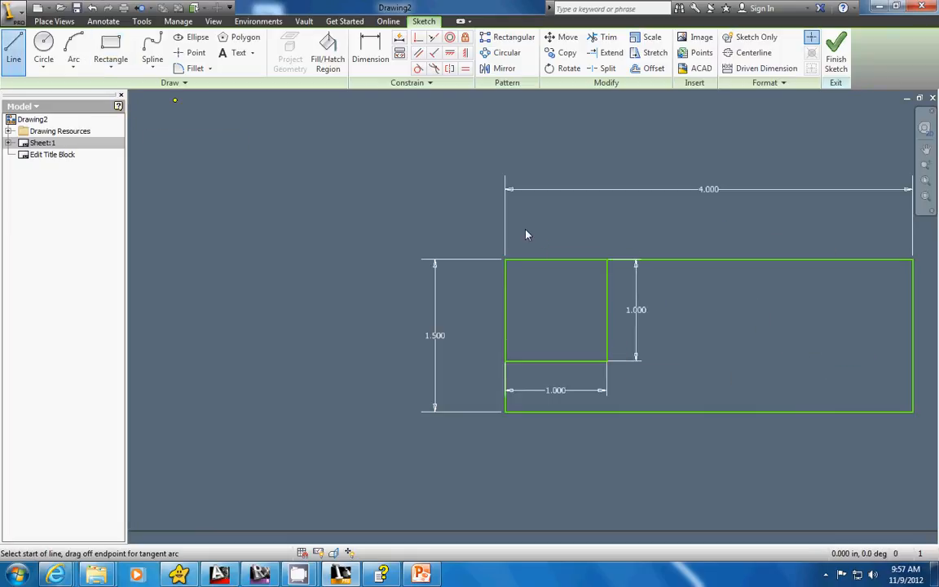
click(607, 361)
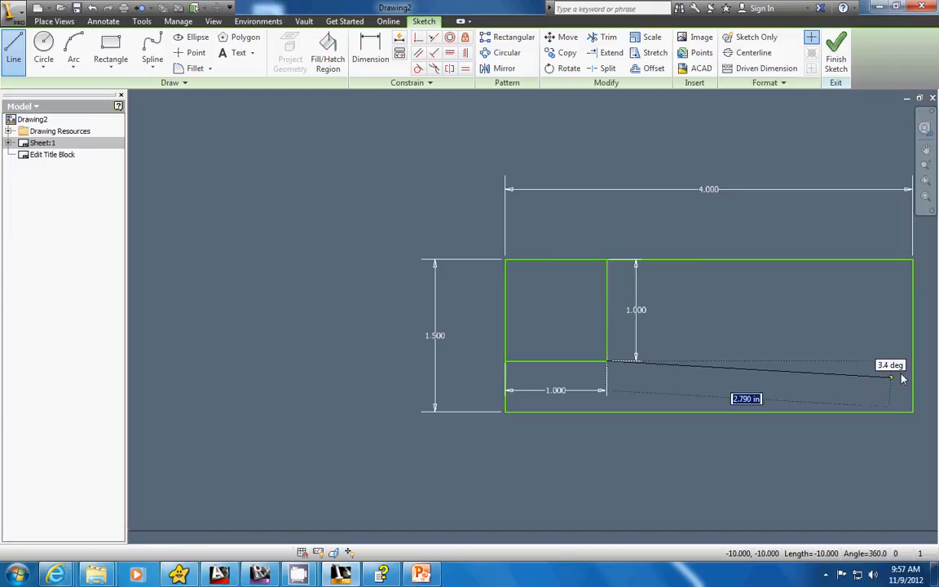
click(914, 361)
key(Escape)
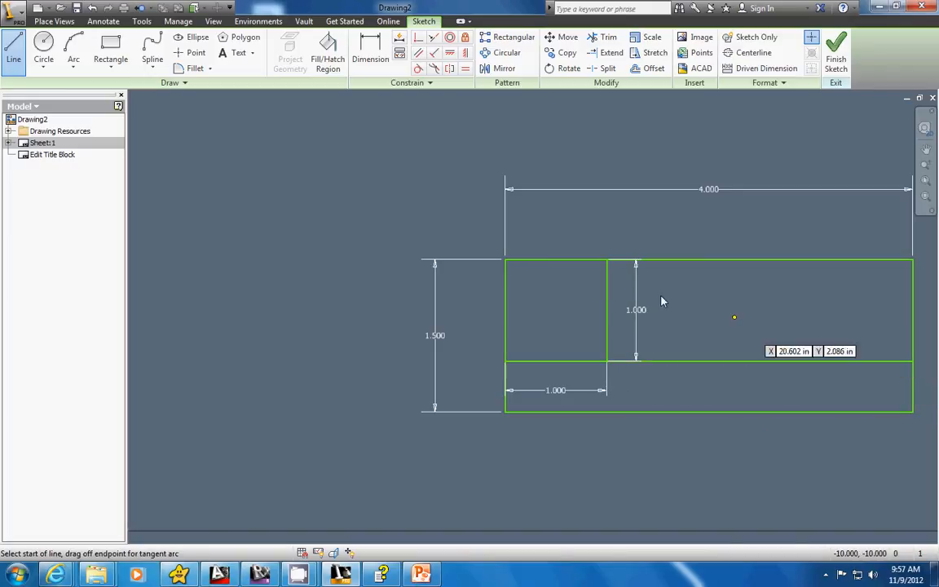
click(607, 293)
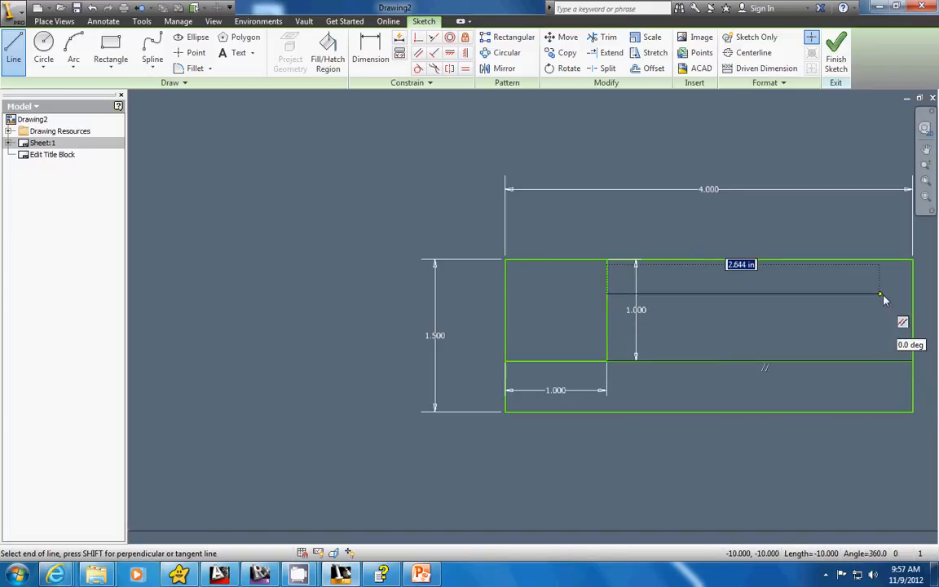
click(914, 293)
key(Escape)
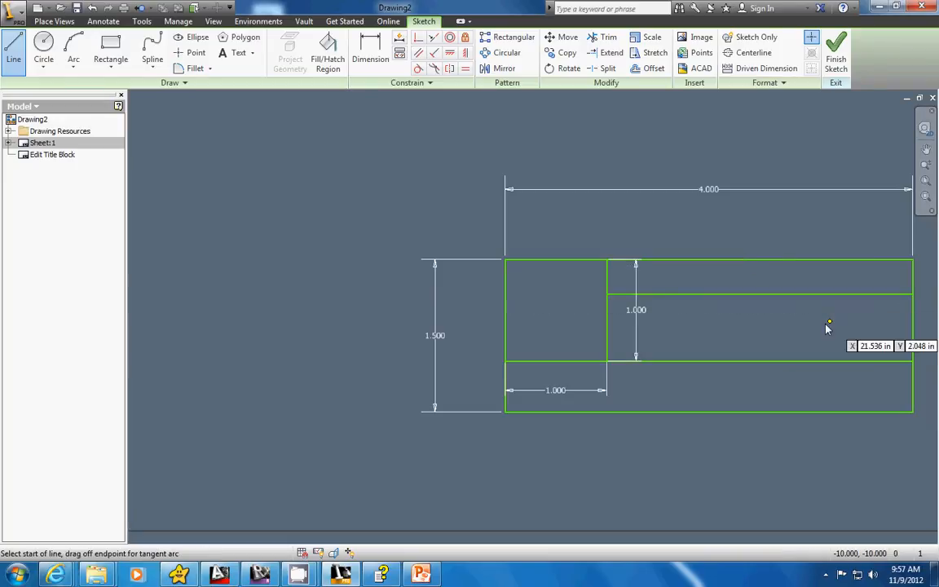
Dimension the distance between the rectangle's top edge and the upper horizontal line as 1/3 in.
middle_drag(828, 327, 602, 323)
click(370, 53)
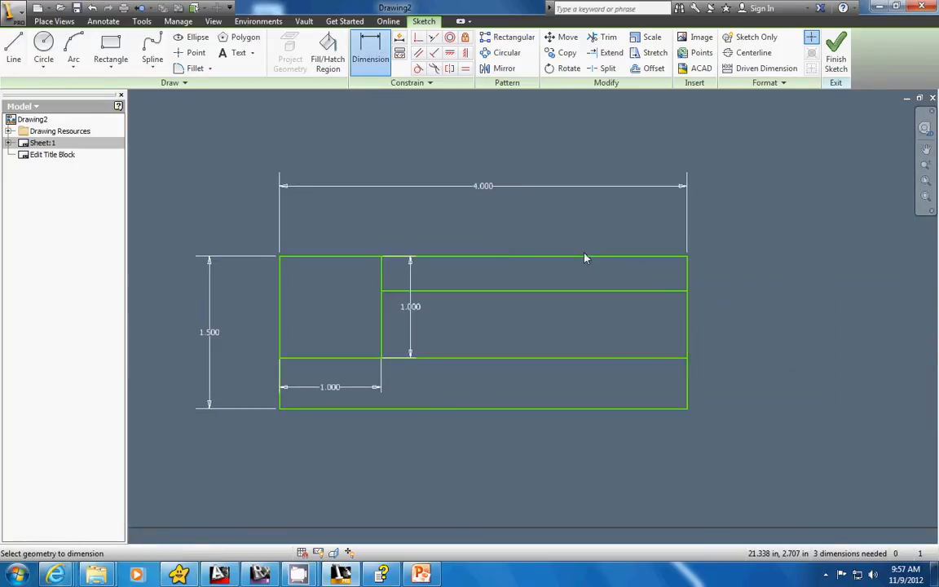
click(587, 258)
click(594, 291)
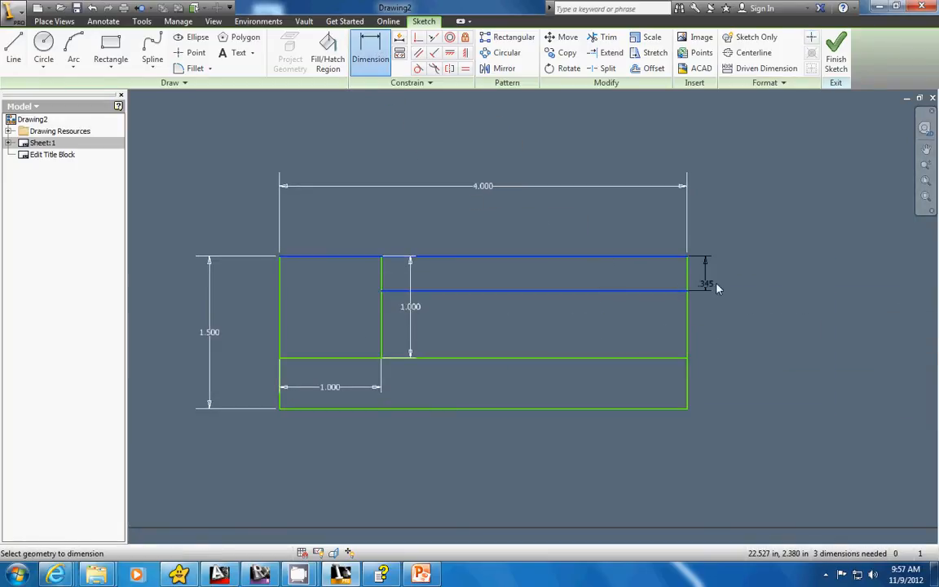
click(719, 286)
text(1/)
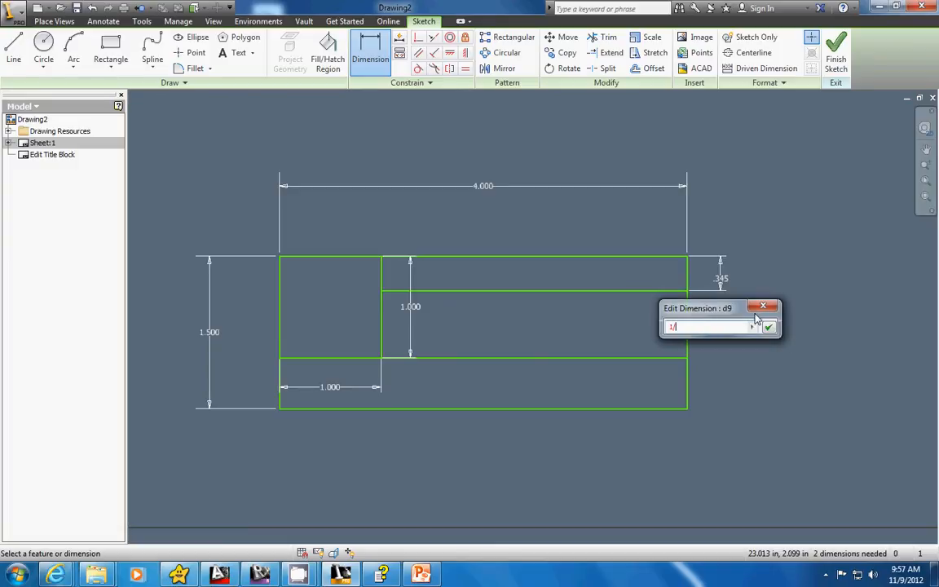
text(3)
key(Return)
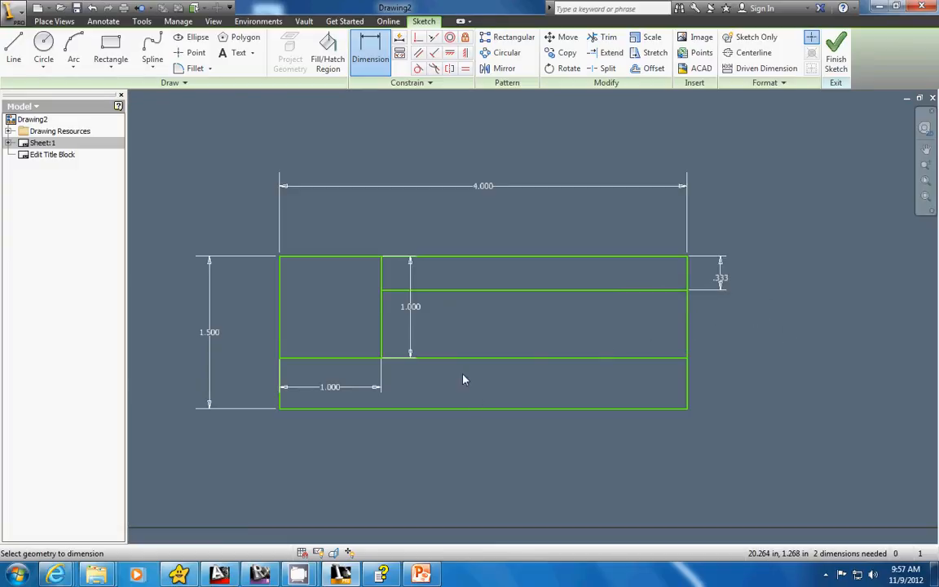
Draw a 0.5 in by 0.5 in square inside the title block, starting from its lower-right corner.
click(111, 51)
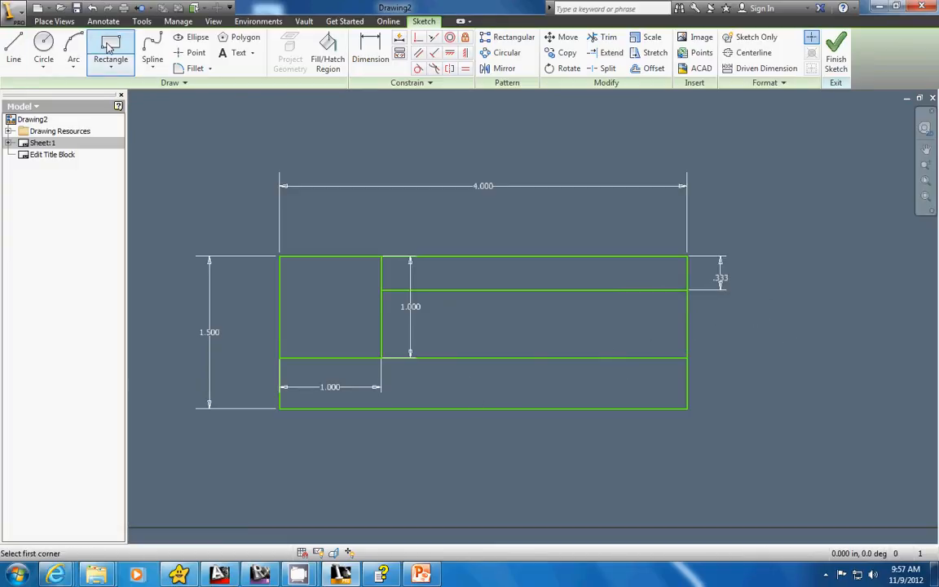
click(688, 408)
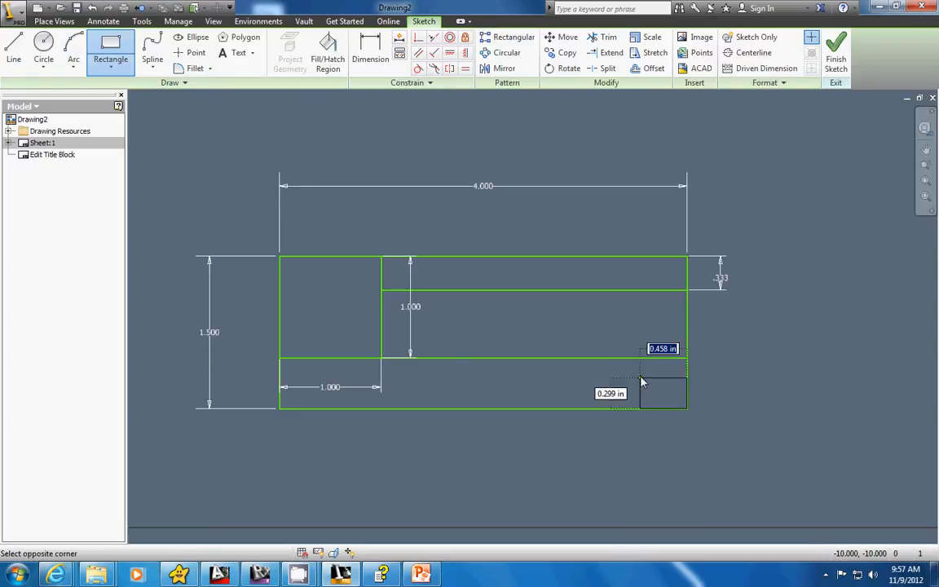
text(.5)
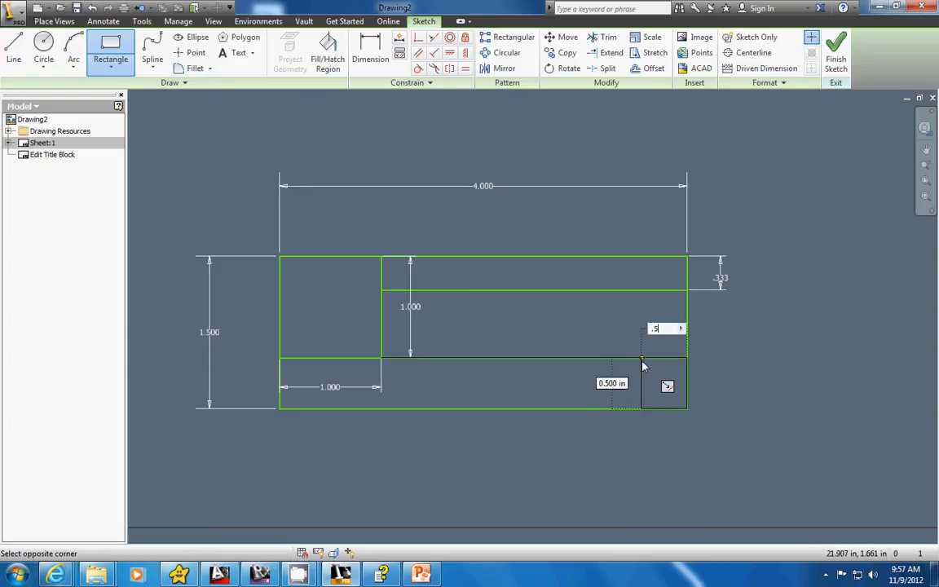
key(Tab)
text(.5)
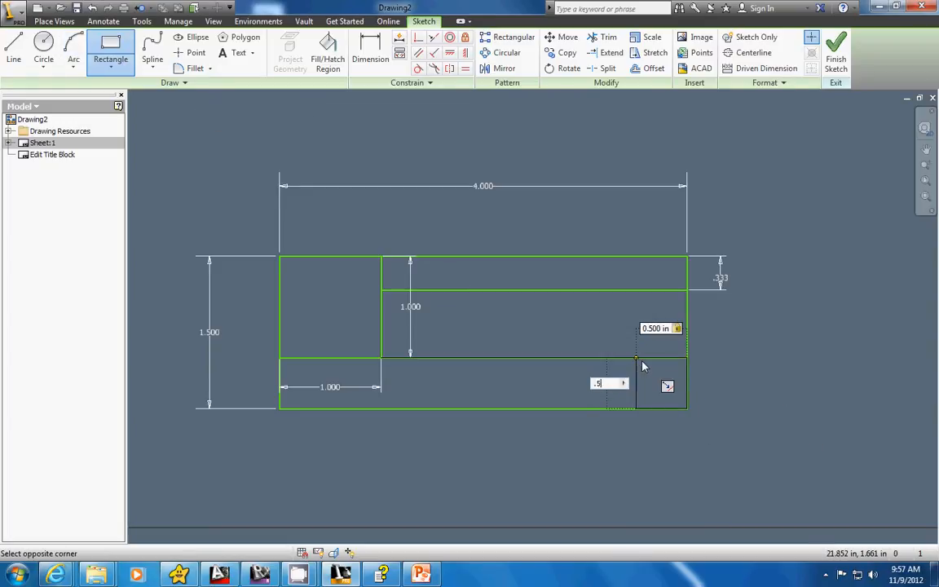
key(Return)
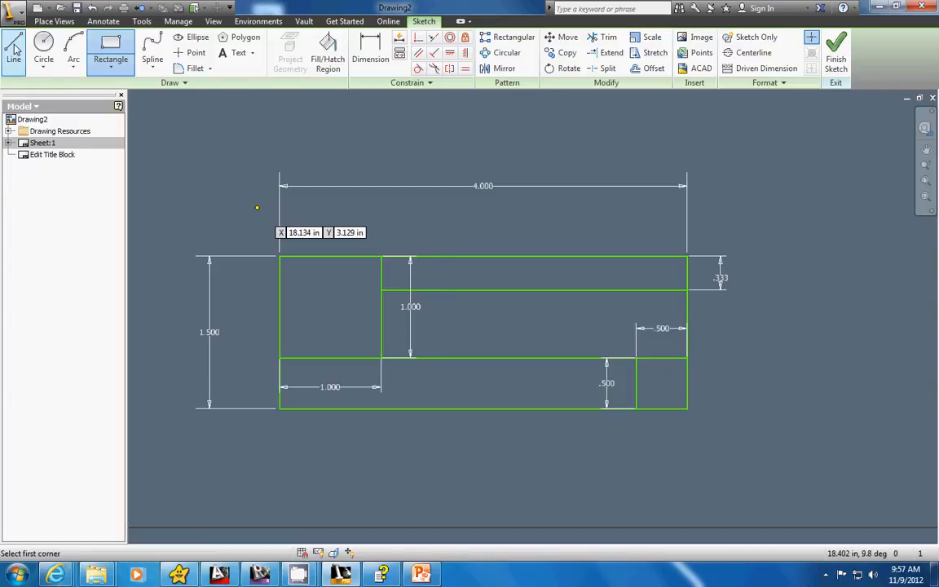
Split the bottom strip with a mid-height horizontal line from the left edge to the small square and a full-height vertical line about 1.53 in from that edge.
key(l)
click(281, 382)
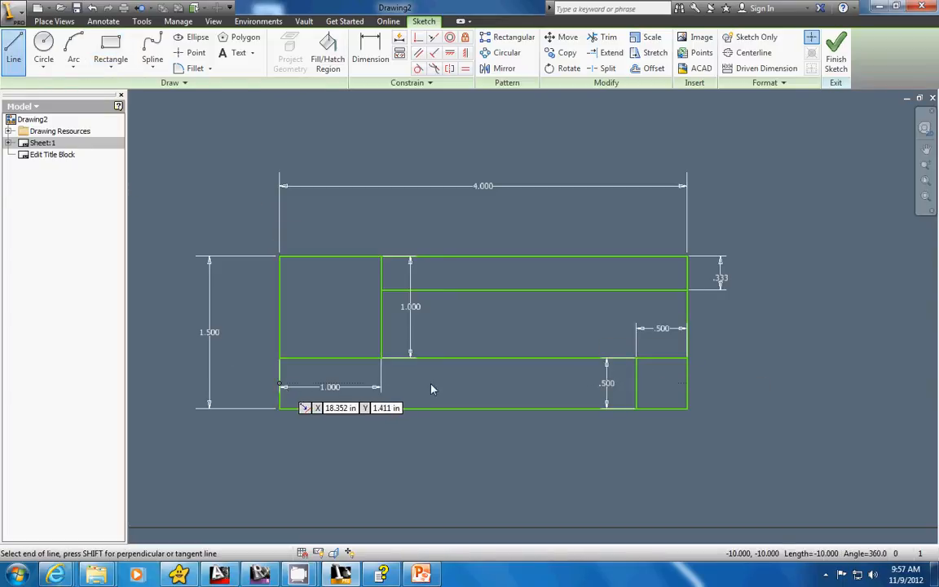
double_click(636, 382)
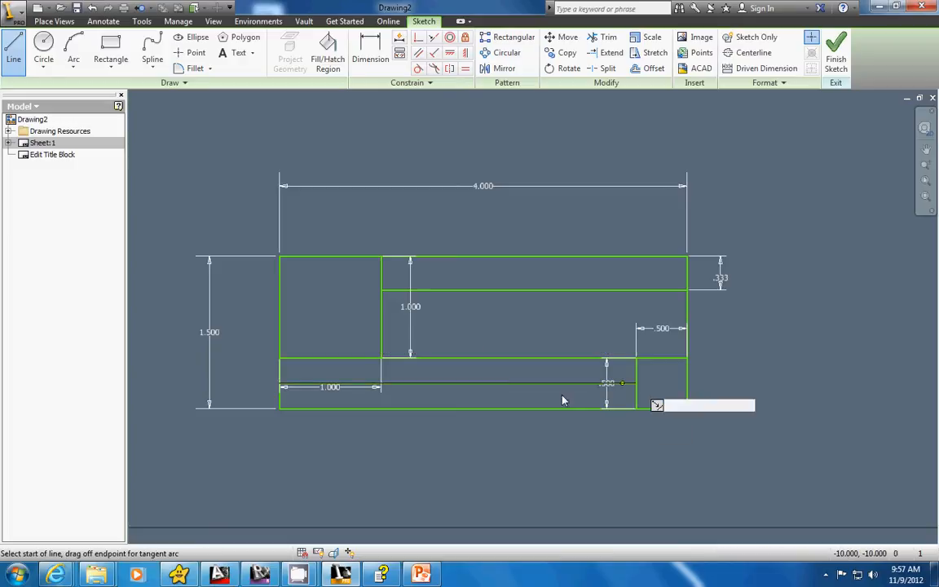
click(434, 358)
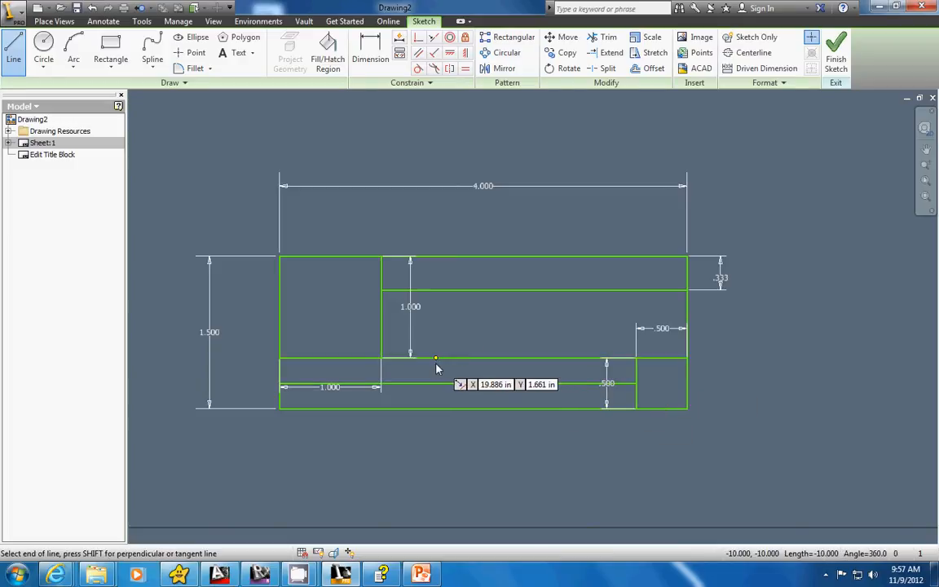
double_click(435, 408)
Dimension the distance from the title block's left edge to the bottom strip's vertical dividing line as 3.5/2 in.
click(363, 54)
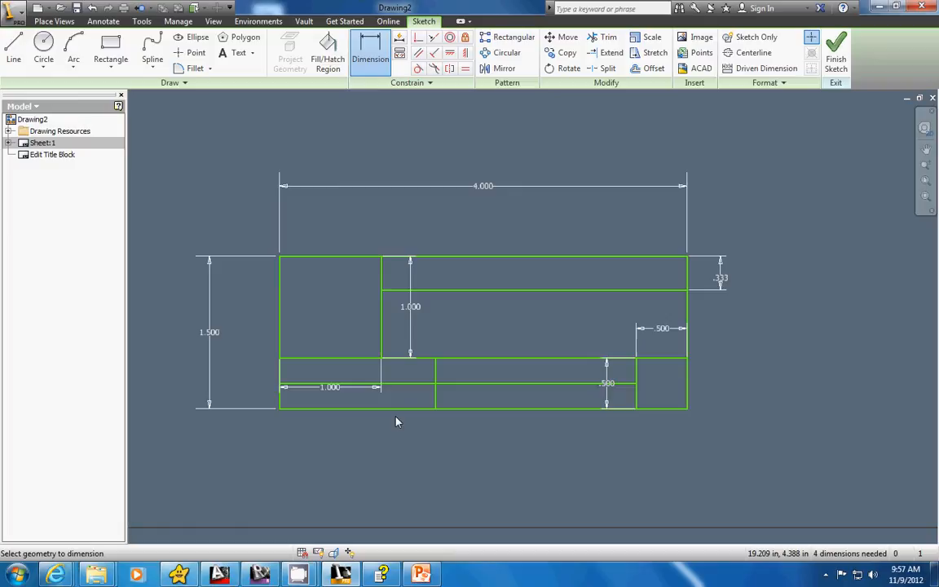
click(281, 381)
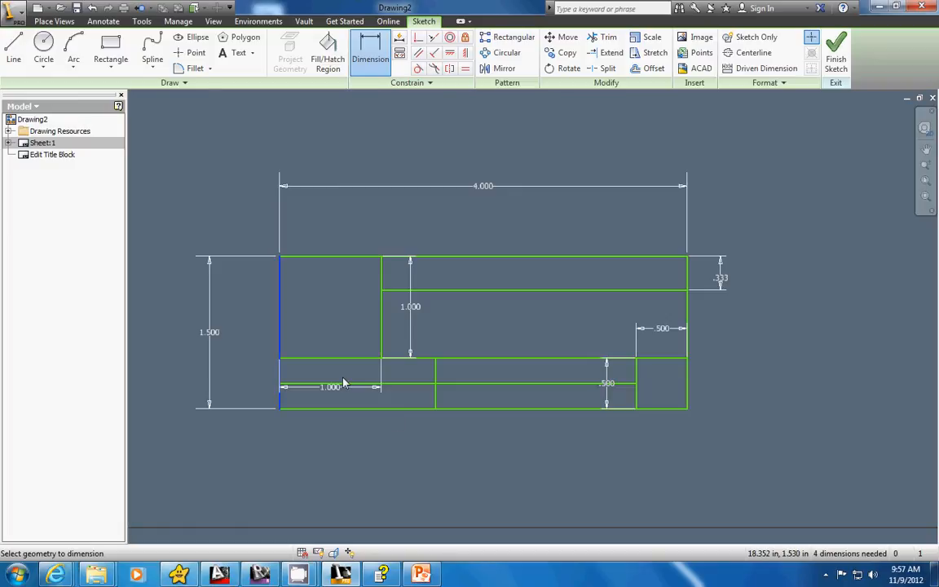
click(436, 383)
click(410, 442)
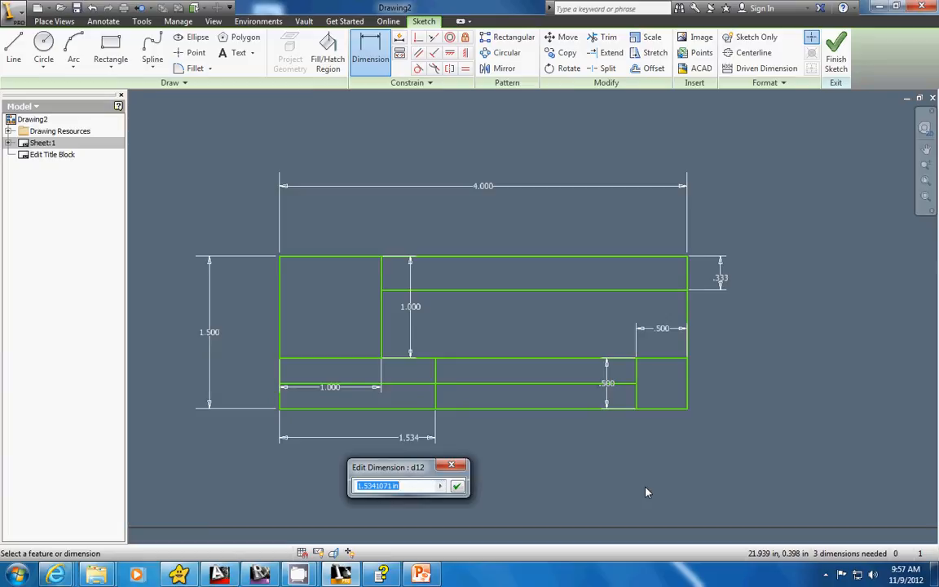
text(3.5/2)
key(Return)
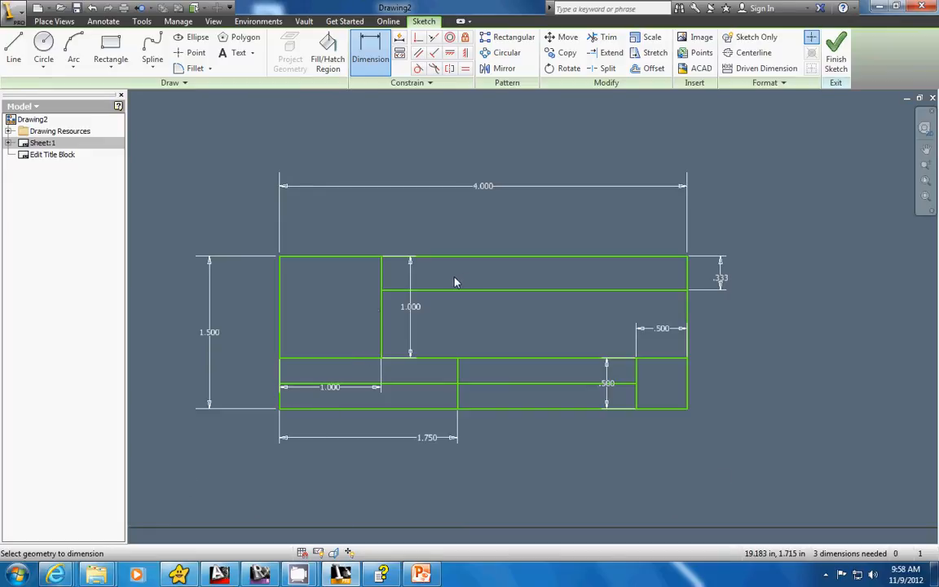
Add the text "Albia Community School District" to the cell right of the large square's top, centered horizontally and vertically.
click(236, 55)
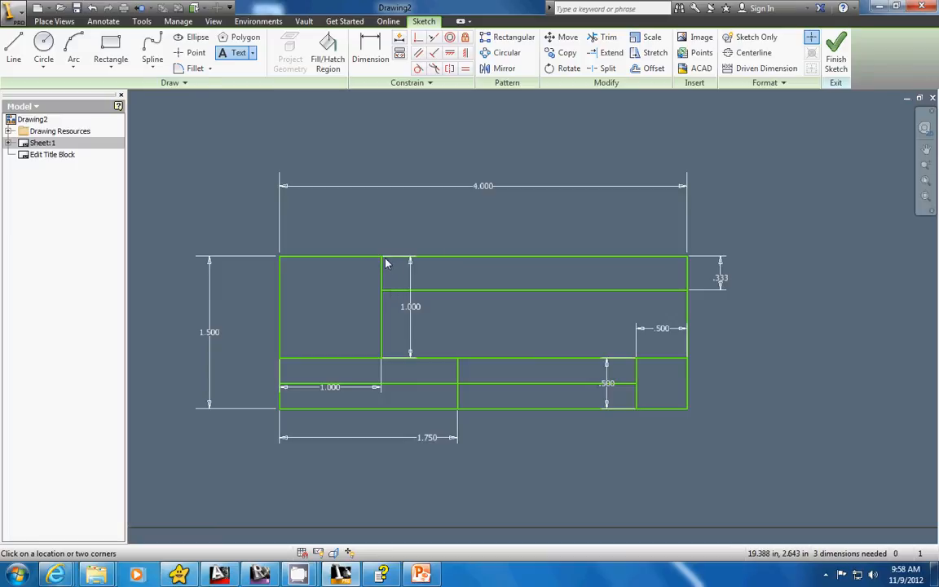
mouse_move(386, 263)
mouse_down()
mouse_move(510, 300)
mouse_move(682, 283)
mouse_move(690, 292)
mouse_up()
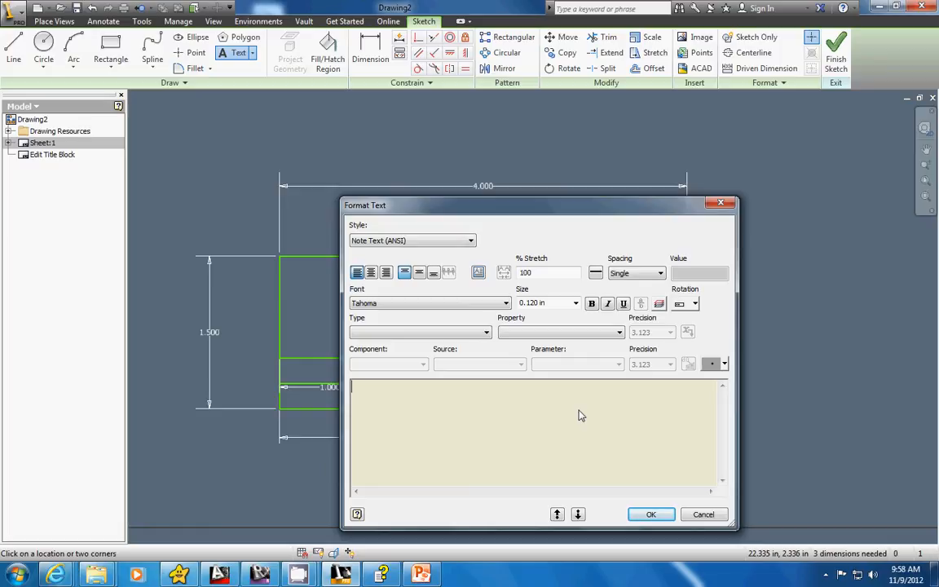
text(Albia Community School District)
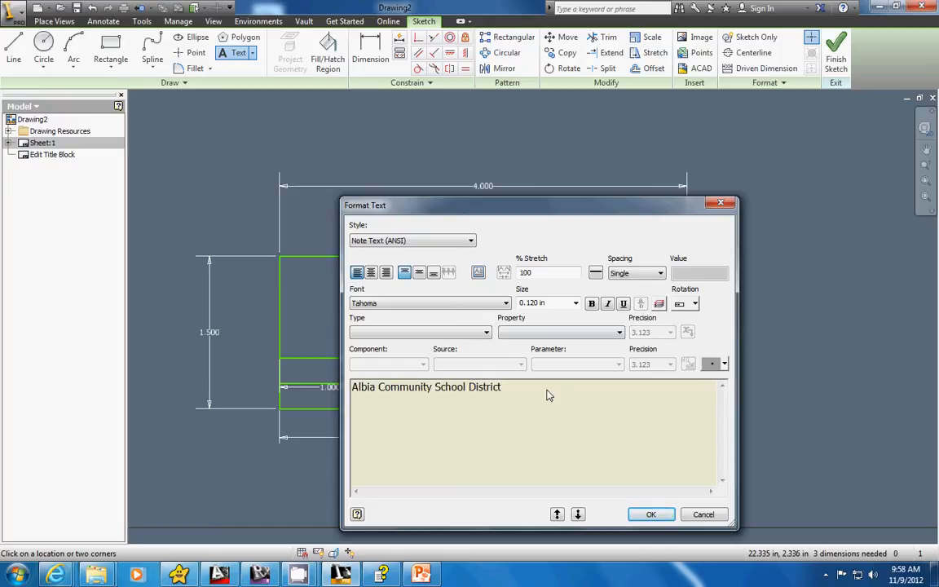
click(371, 273)
click(420, 273)
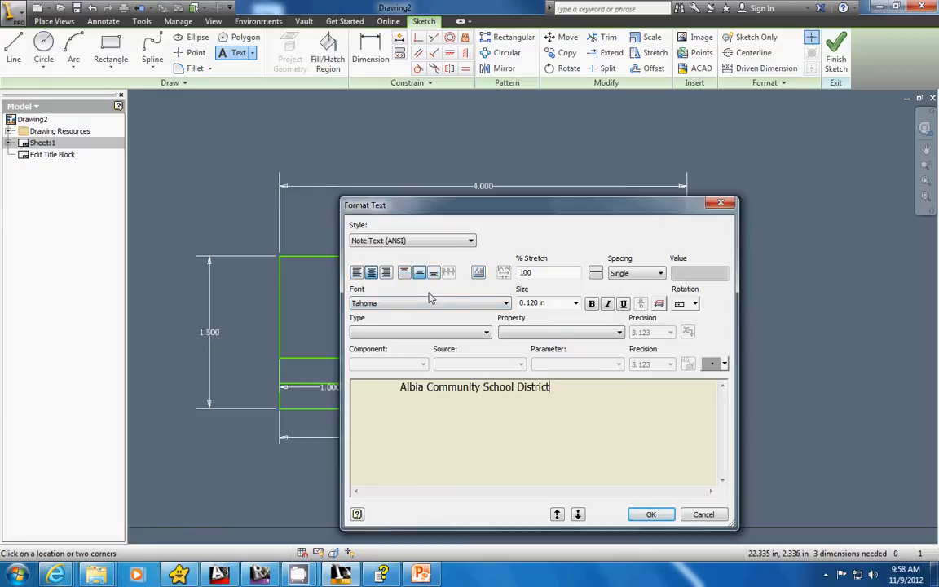
click(662, 515)
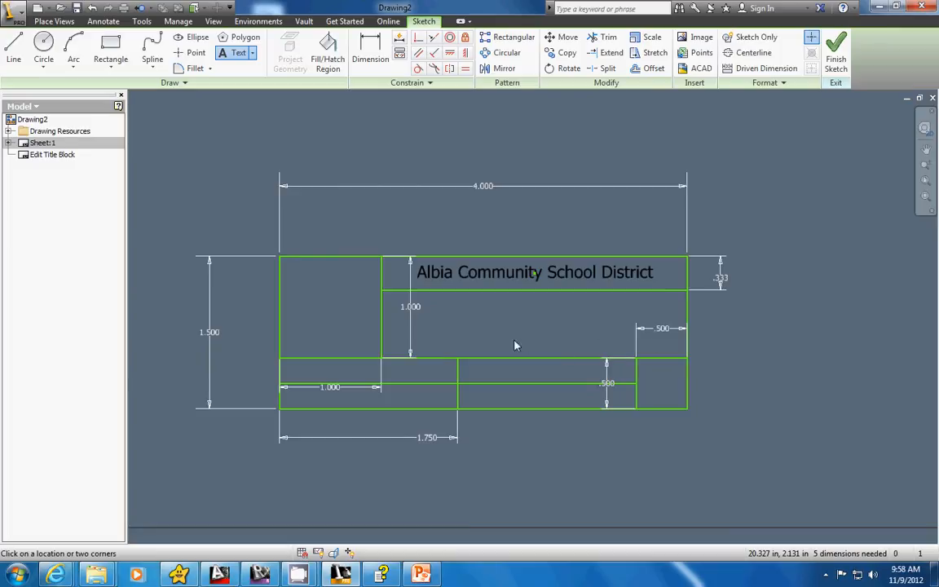
Add the label "Name:" at 0.08 in text size in the bottom strip's upper-left cell.
click(284, 367)
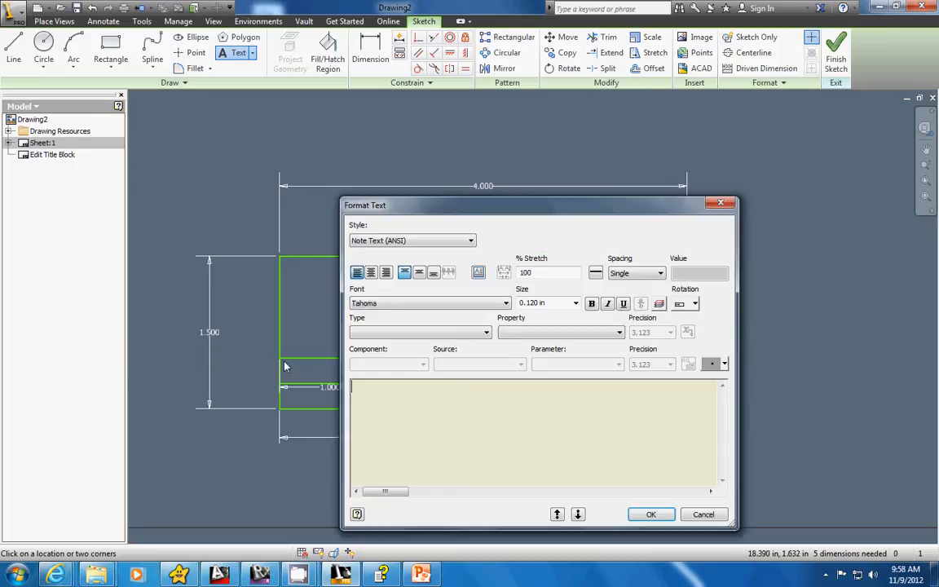
click(560, 304)
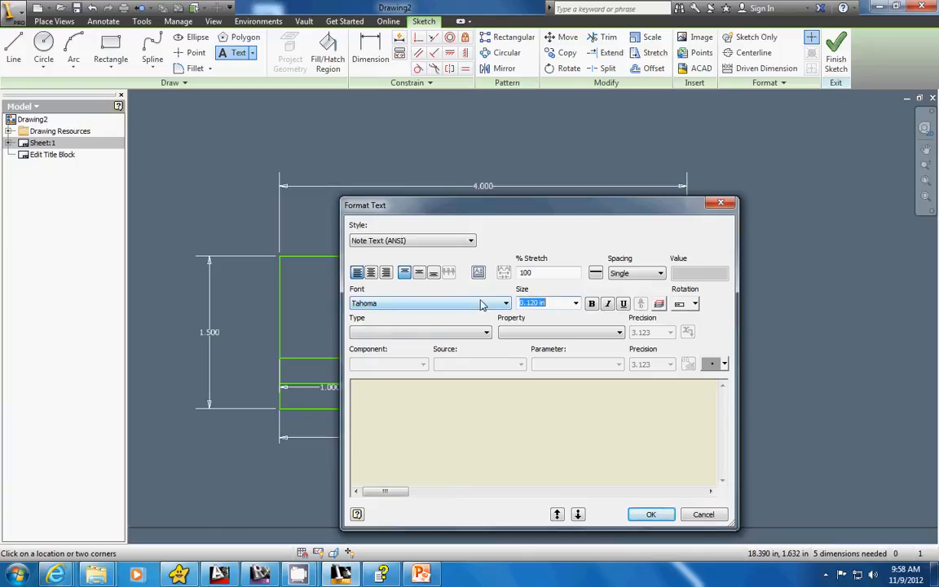
text(.08)
click(414, 399)
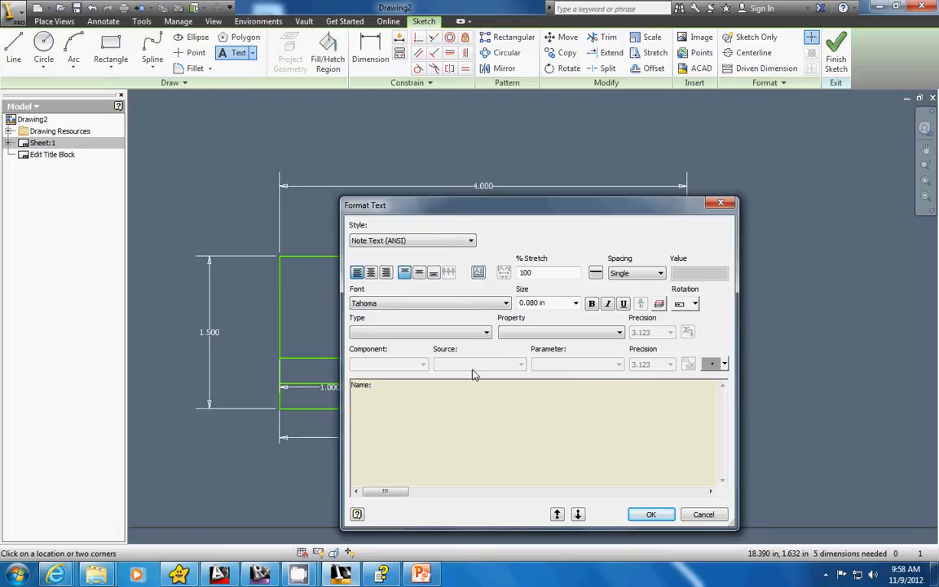
click(653, 514)
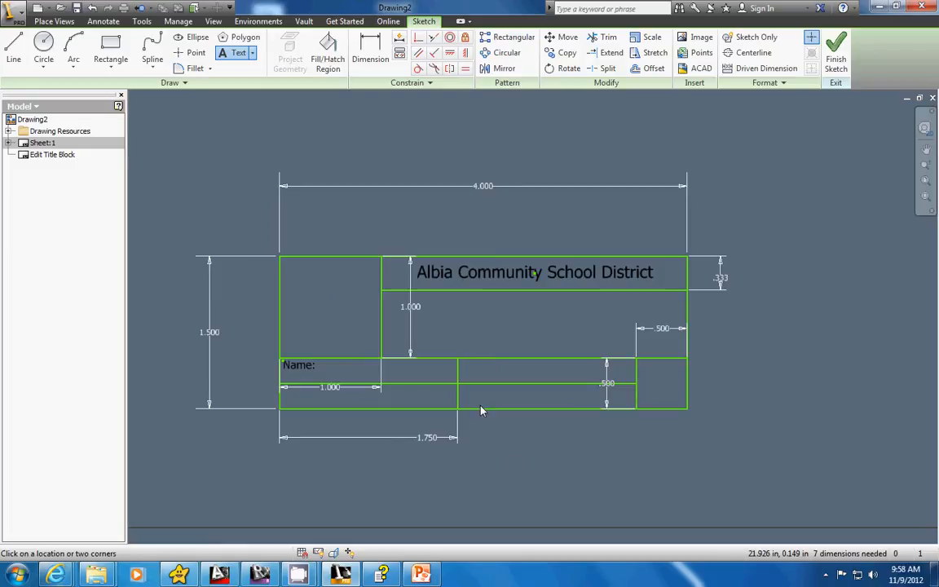
Add the label "Date:" at 0.08 in text size in the cell right of the "Name:" cell.
click(462, 361)
drag(552, 304, 509, 303)
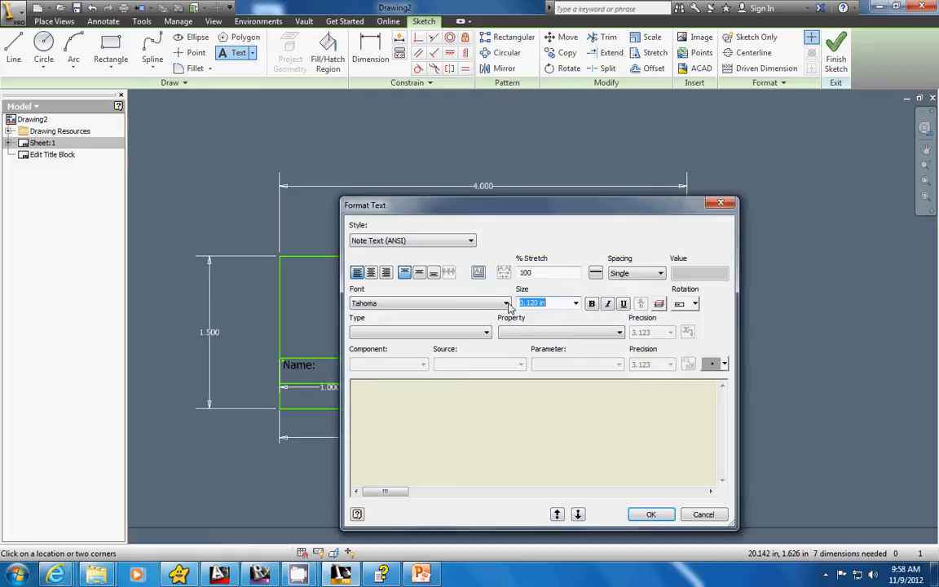
text(.08)
click(555, 424)
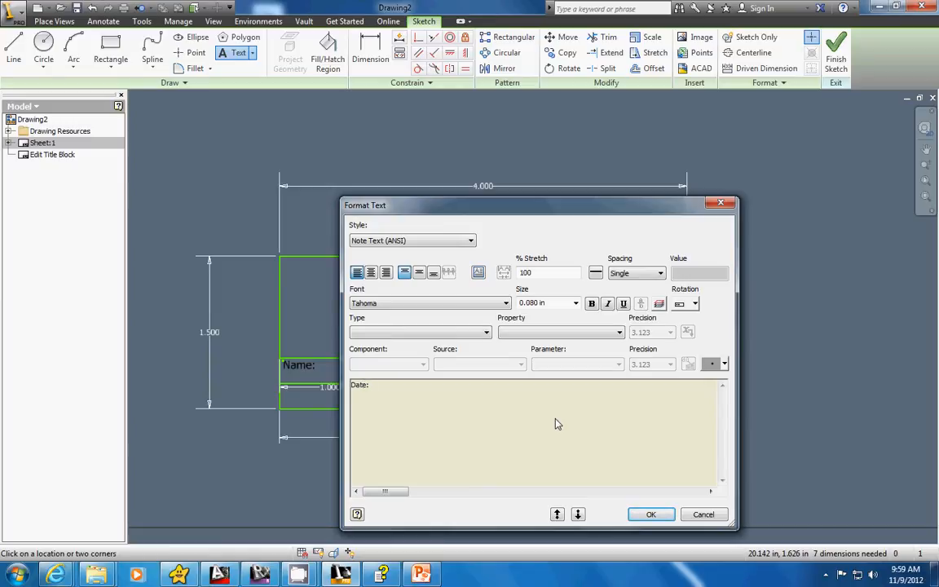
click(650, 514)
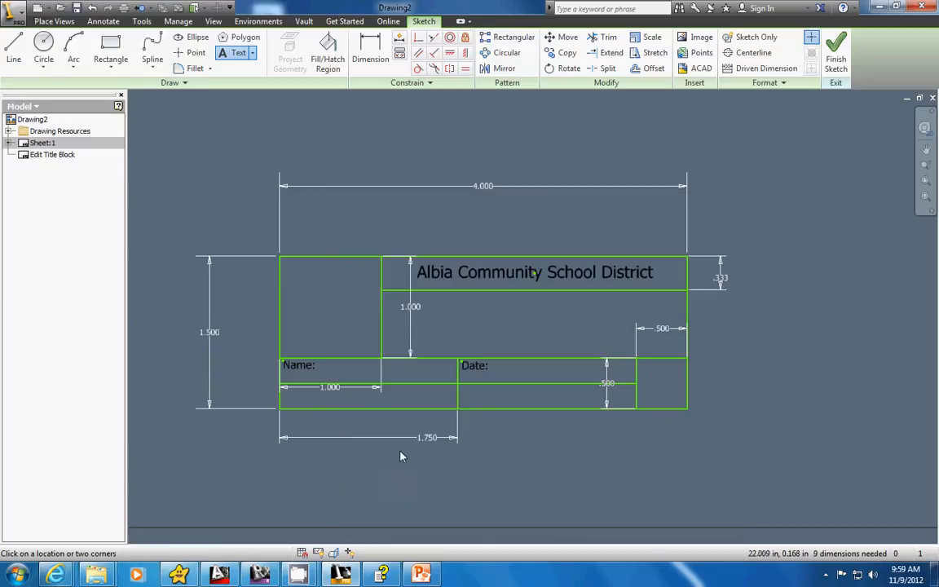
Add the label "Scale:" in the cell below the "Name:" label, keeping the default text size.
scroll(287, 395, up, 5)
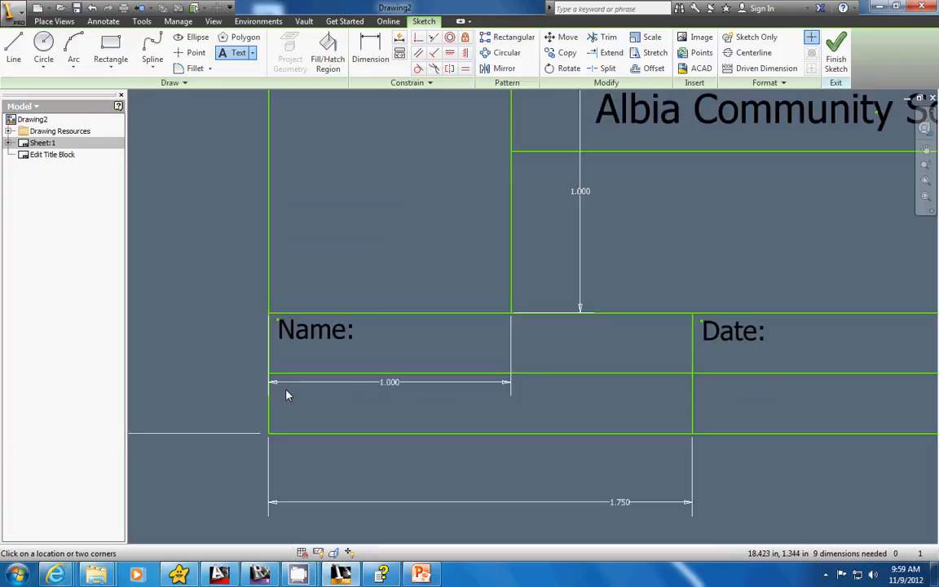
click(275, 384)
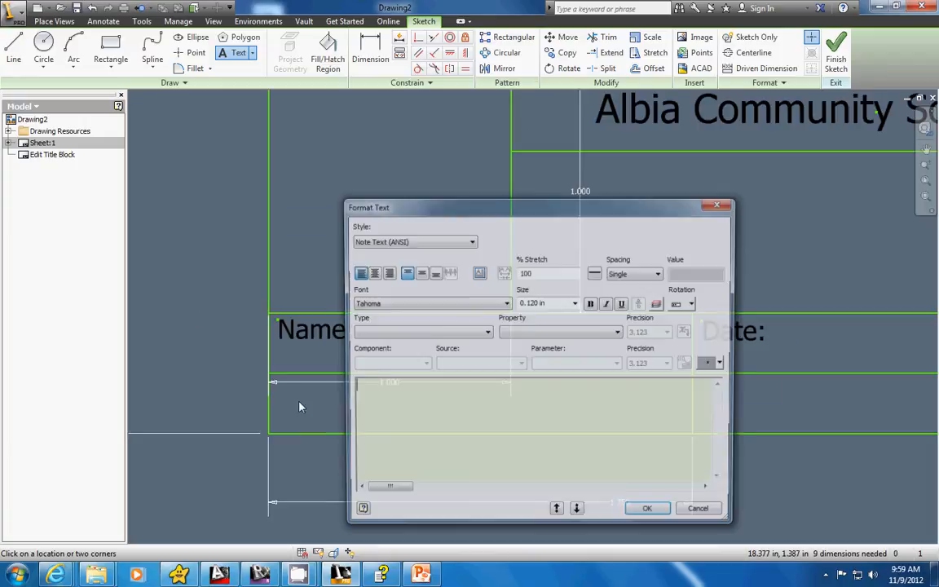
text(Scale:)
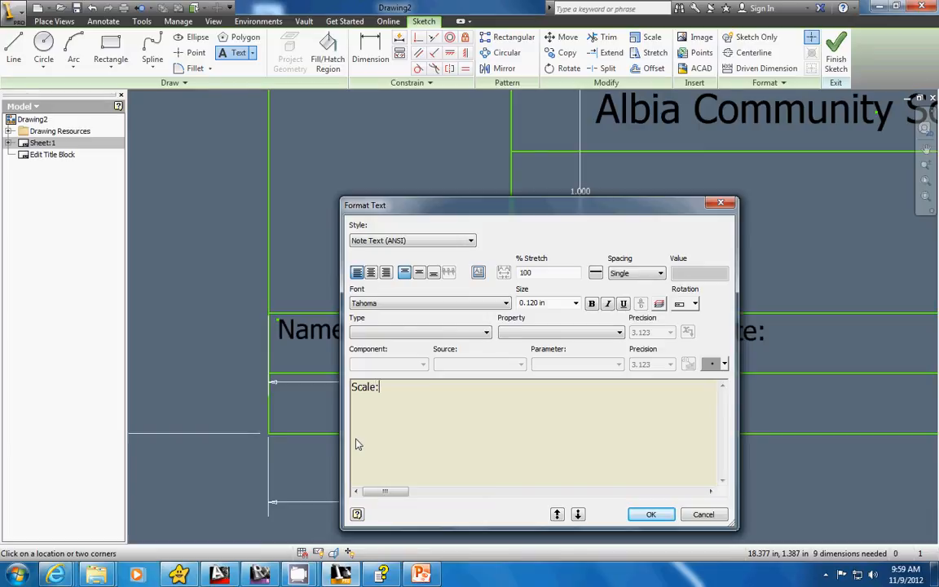
click(650, 515)
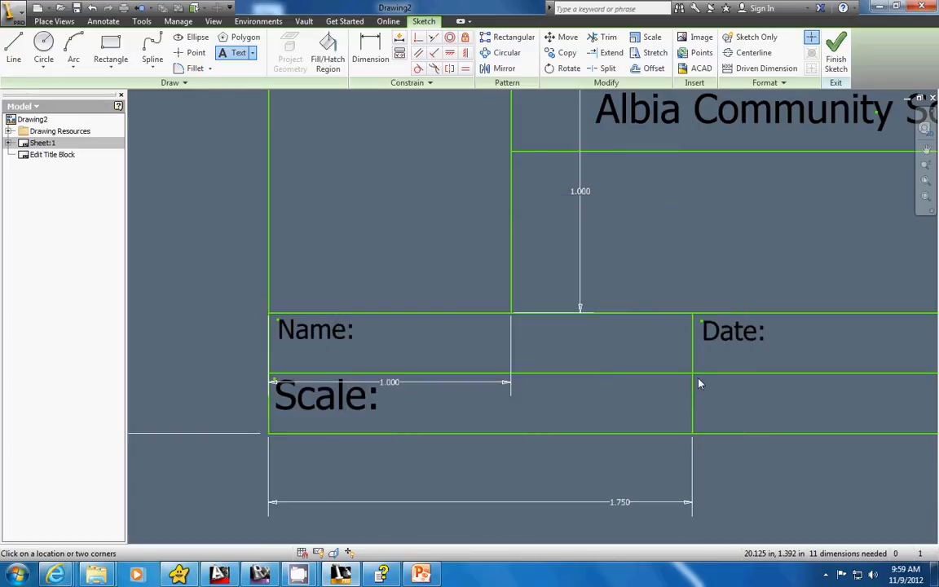
Add the label "Sheet:" at 0.08 in text size in the cell below "Date:", and end text placement.
click(734, 422)
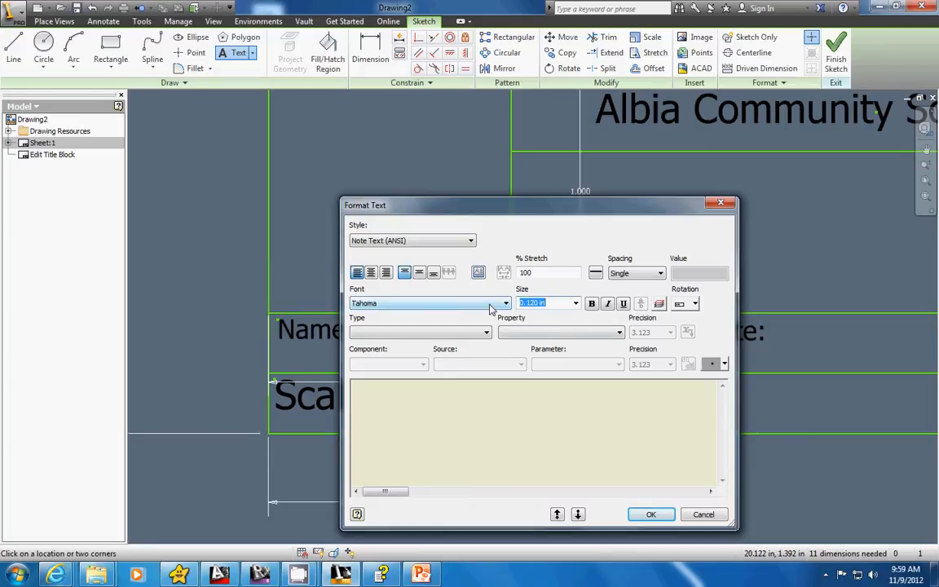
text(.08)
click(480, 413)
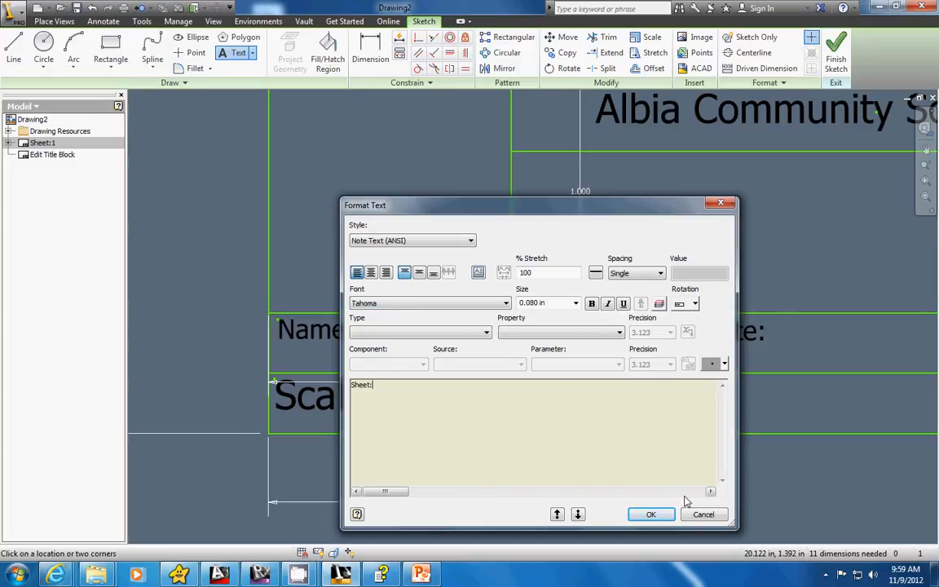
click(651, 515)
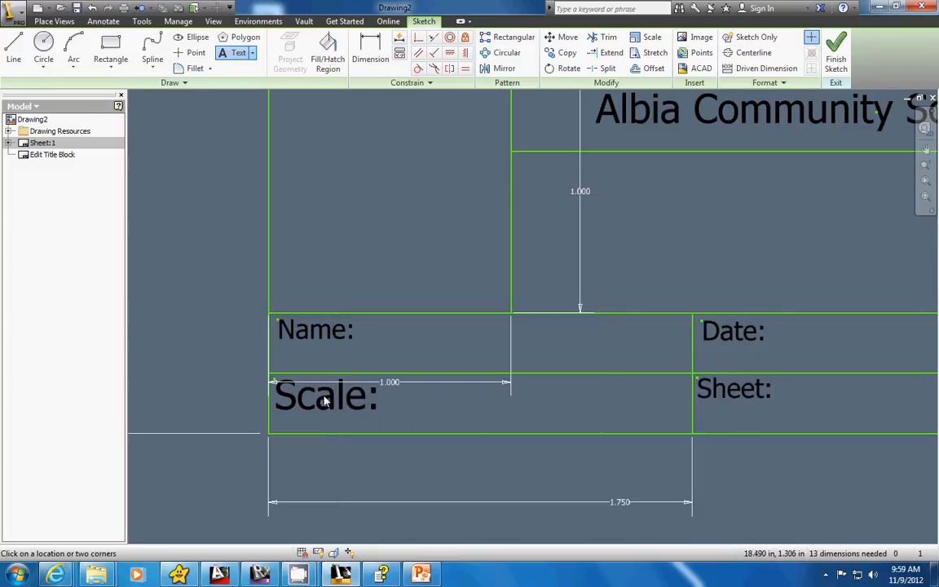
key(Escape)
Reduce the "Scale:" label's text size to match the other 0.08 in labels.
click(378, 400)
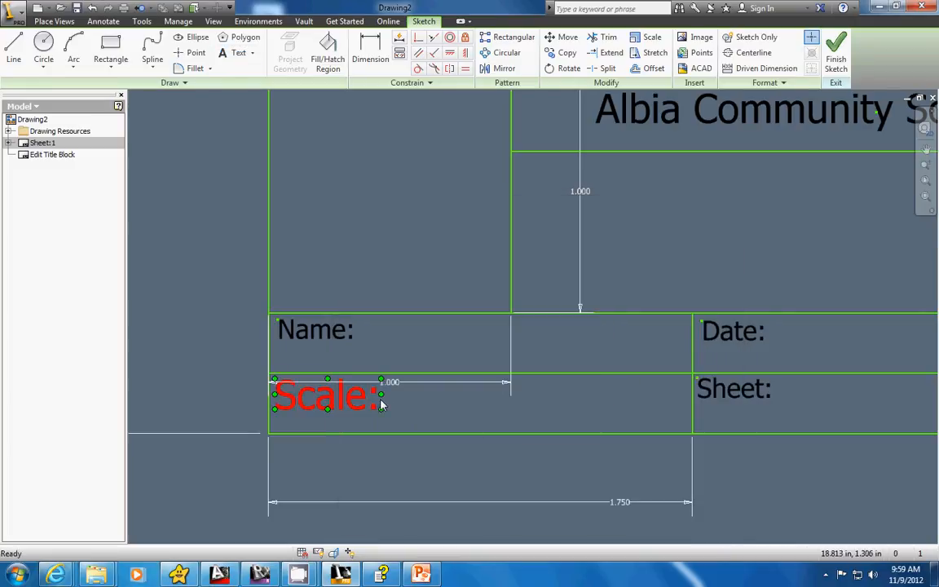
double_click(347, 398)
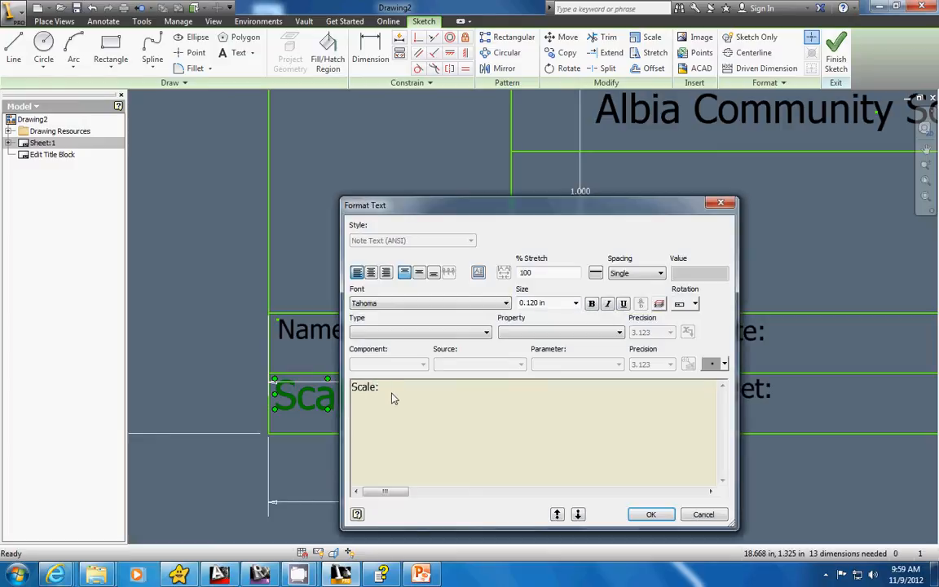
drag(353, 390, 394, 378)
click(534, 304)
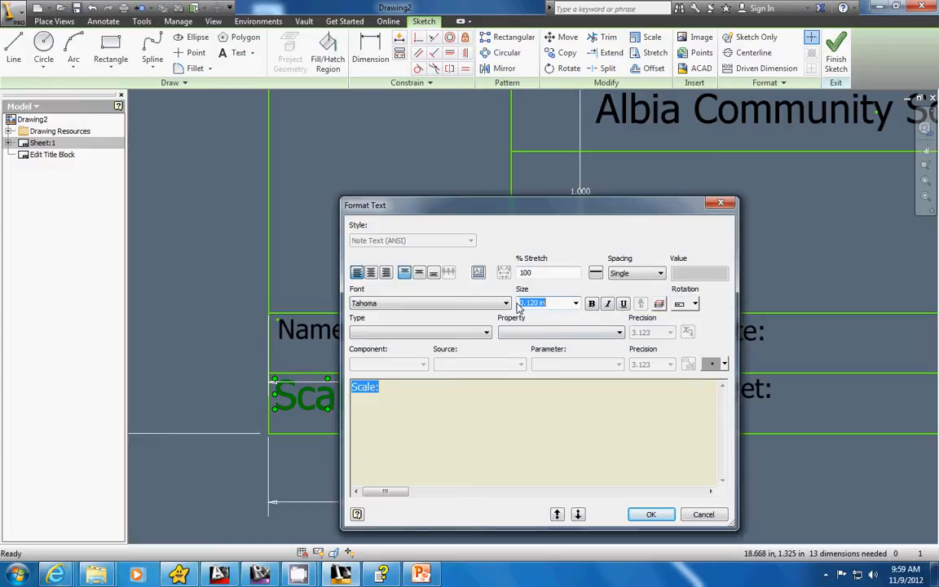
text(.08)
click(651, 515)
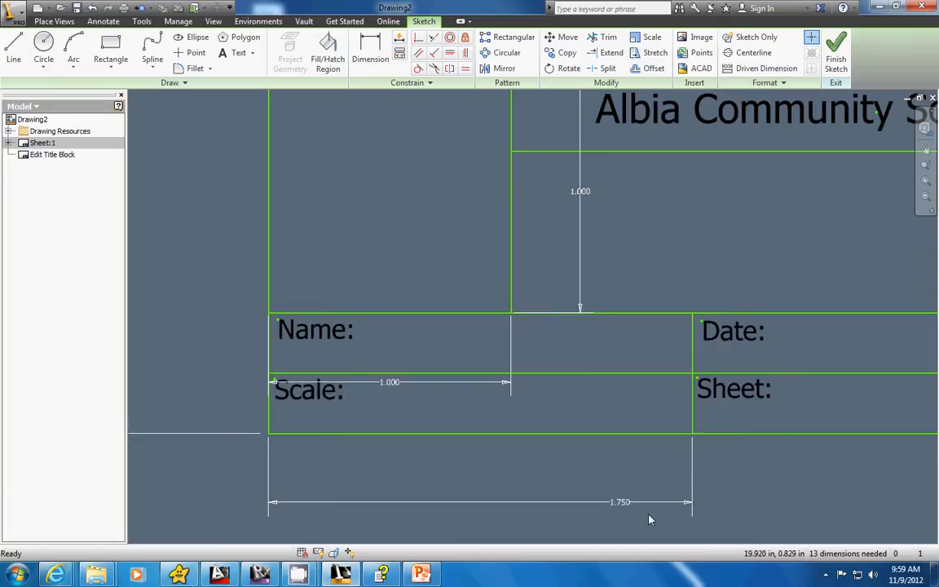
Start a text box filling the small empty cell beside the "Date:" and "Sheet:" cells, centred horizontally and vertically.
scroll(669, 434, up, 5)
scroll(560, 411, down, 8)
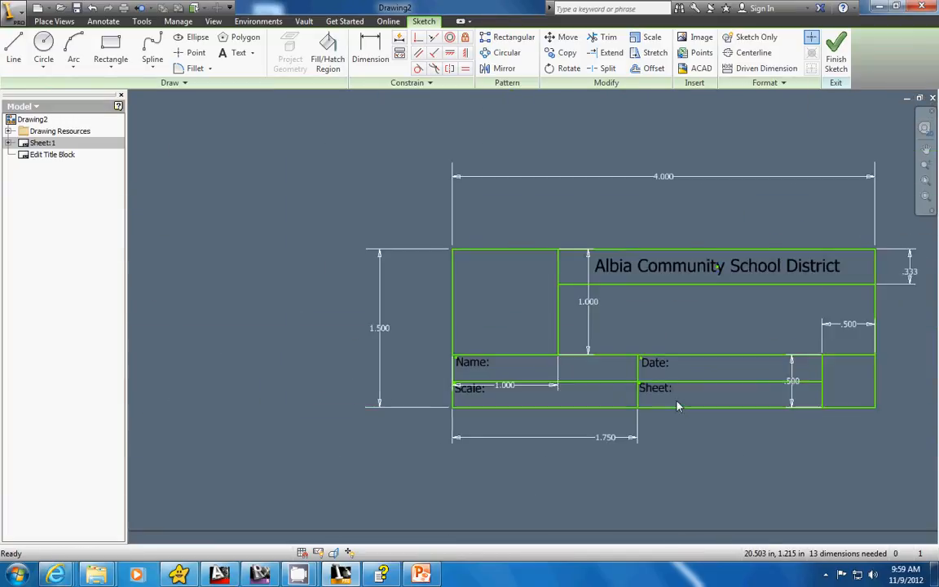
middle_drag(818, 401, 677, 382)
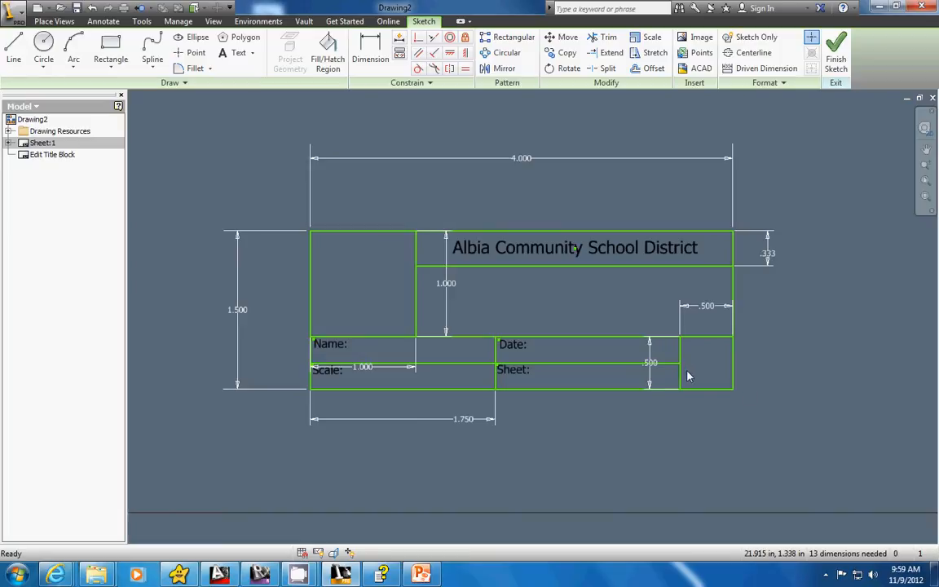
click(254, 53)
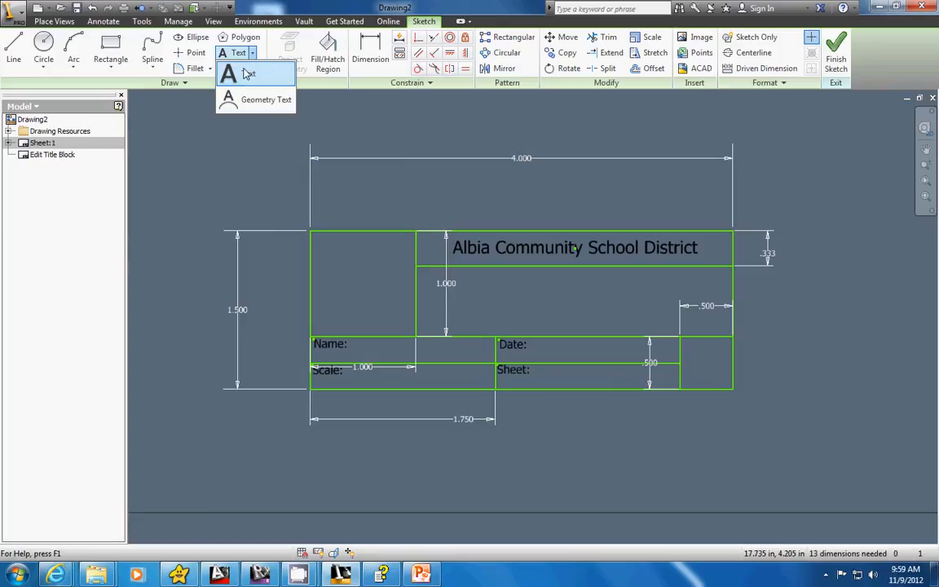
click(237, 70)
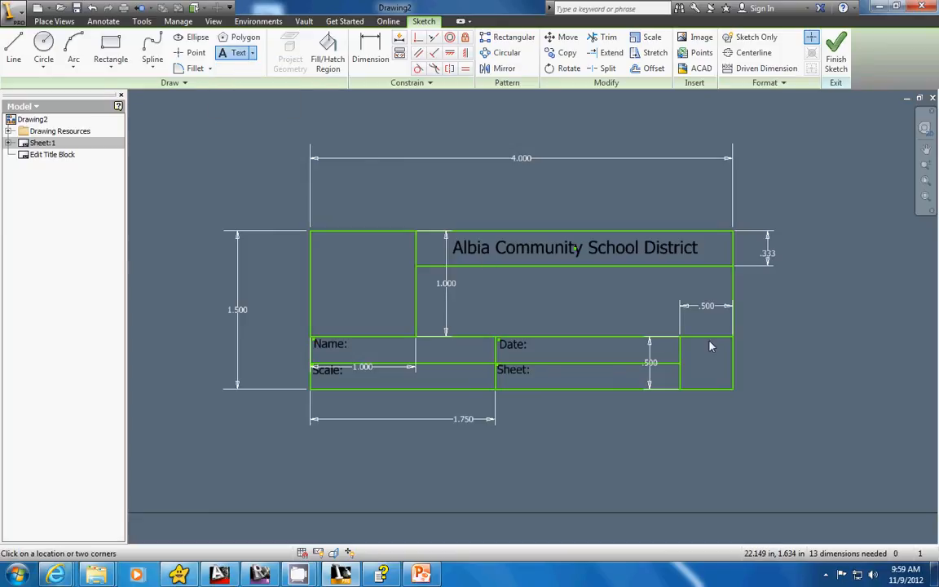
drag(683, 340, 732, 392)
click(419, 272)
click(371, 272)
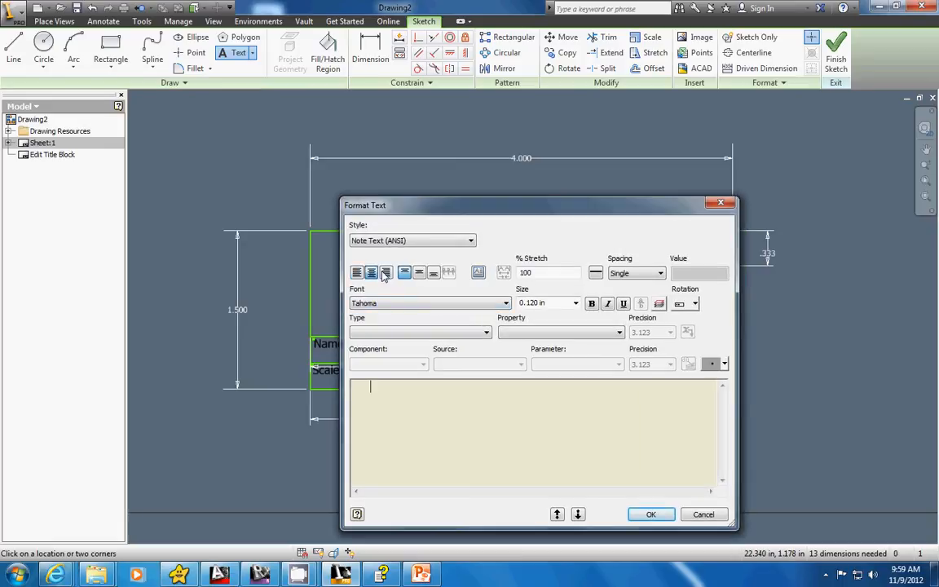
Insert the Sheet Size property from Sheet Properties as the cell's text and accept it.
click(478, 332)
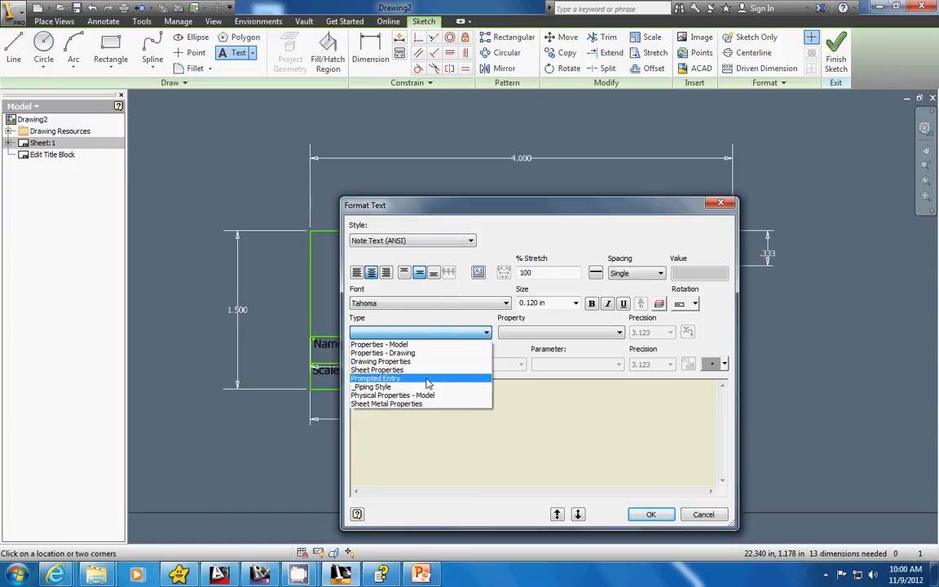
click(400, 371)
click(561, 333)
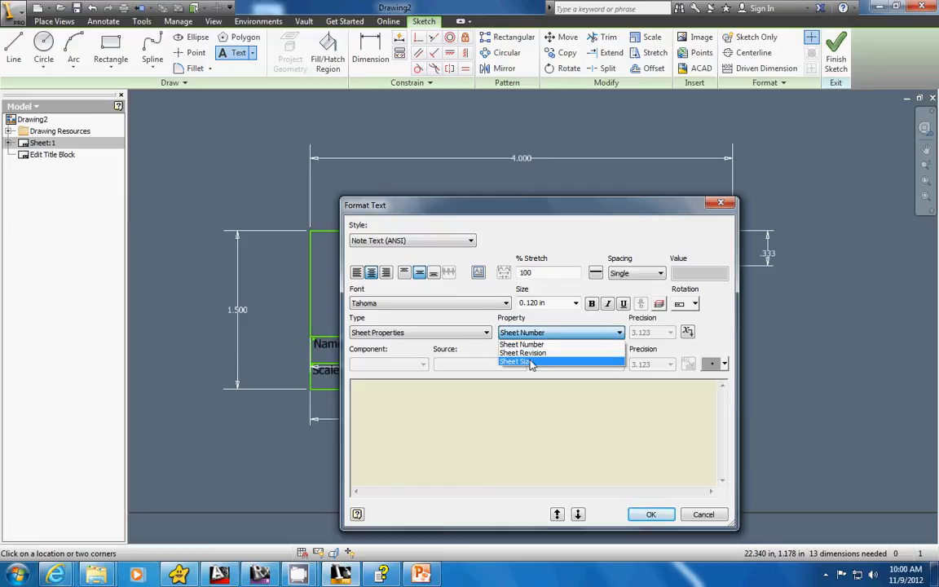
click(531, 363)
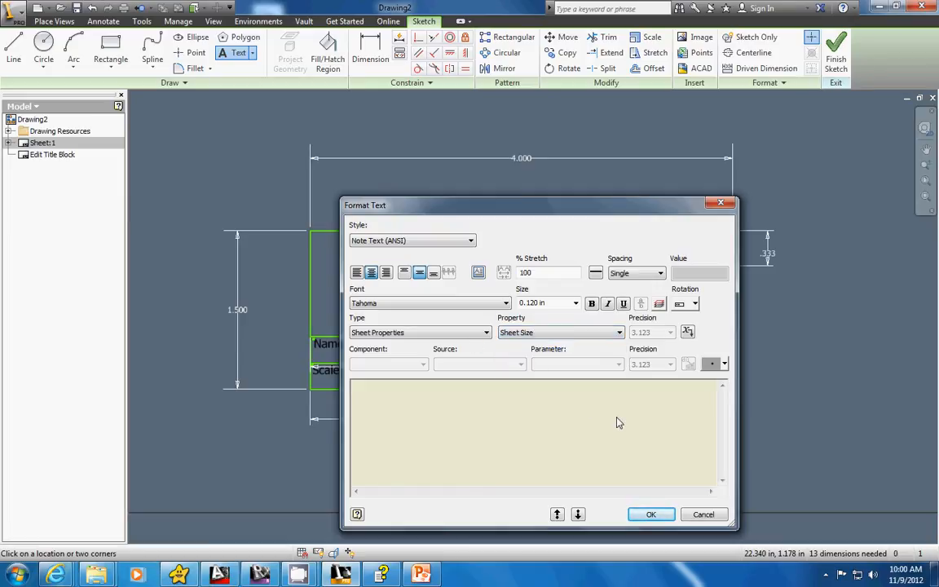
click(687, 334)
click(652, 515)
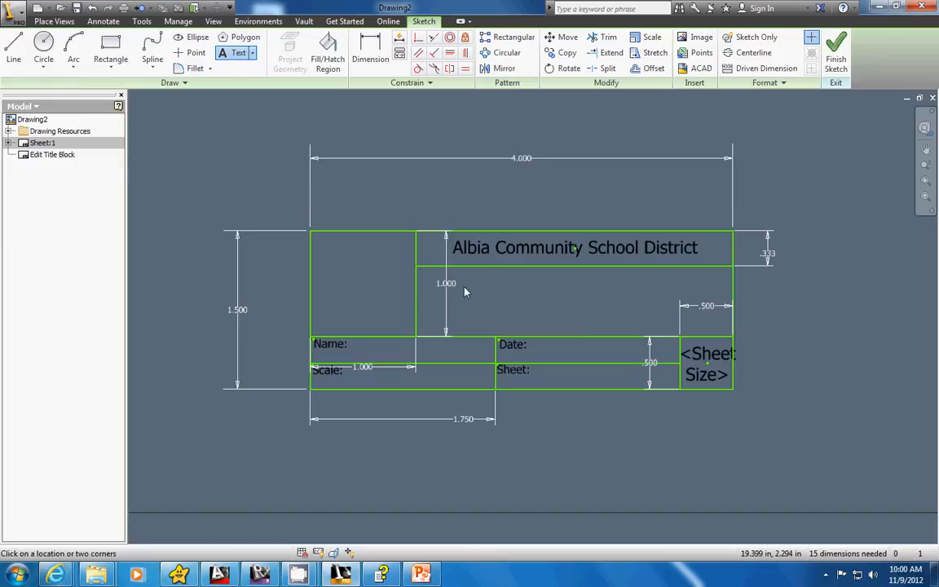
Add a prompted entry "Drawing?" filling the cell below the school name, centred horizontally and vertically.
drag(420, 270, 731, 338)
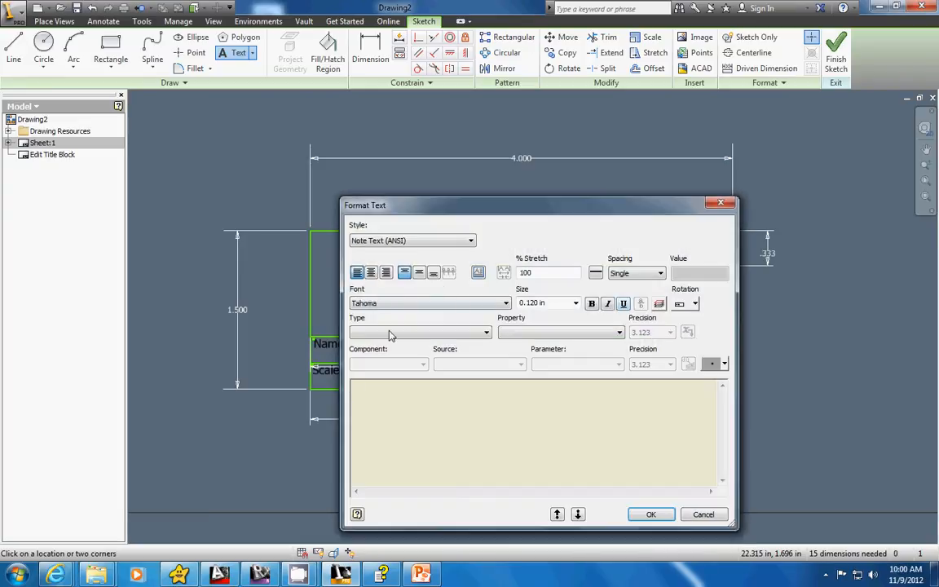
click(372, 273)
click(419, 273)
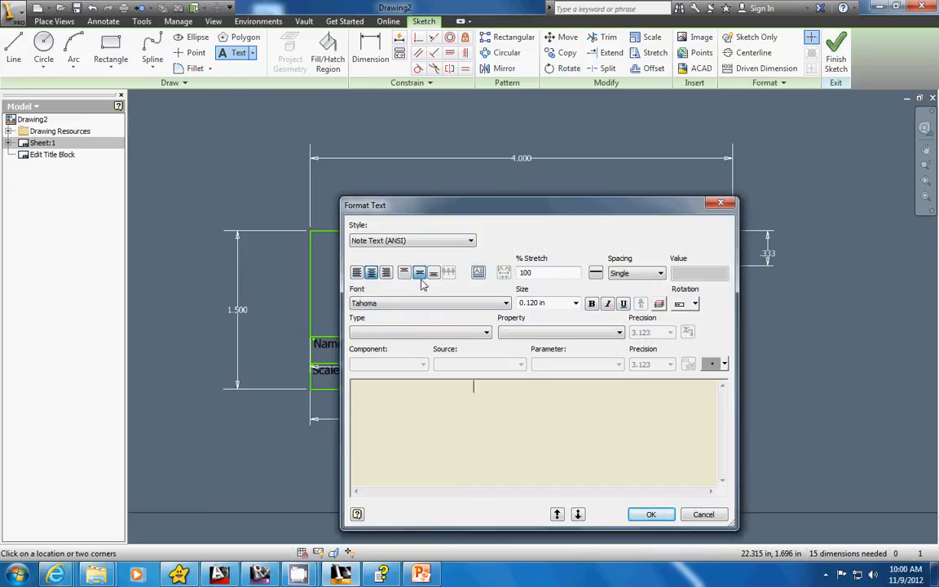
click(484, 334)
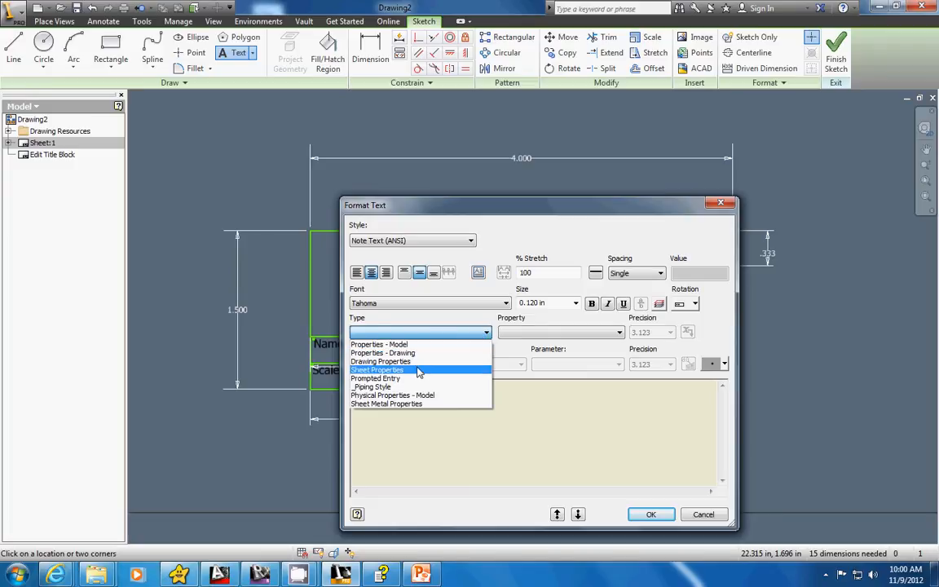
click(410, 380)
drag(528, 387, 435, 392)
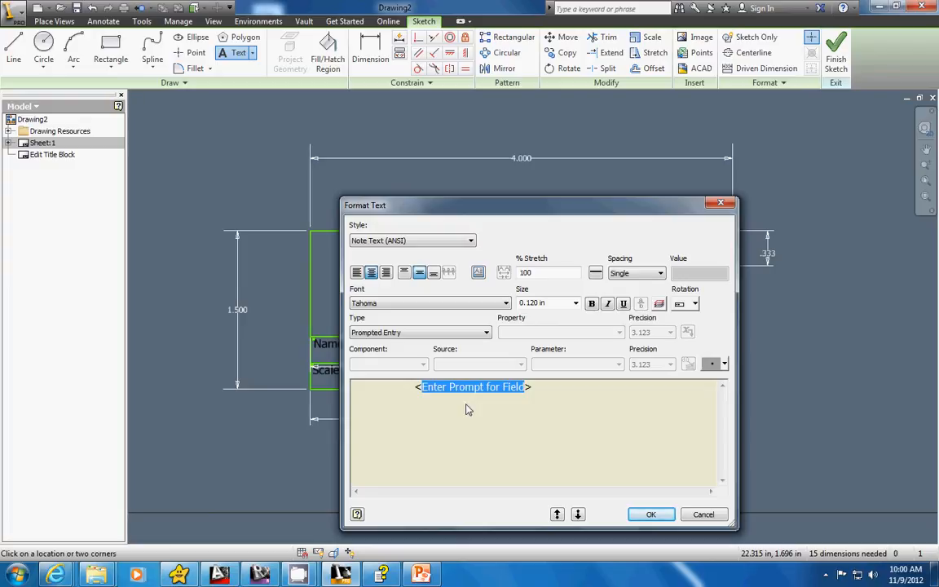
text(Drawing)
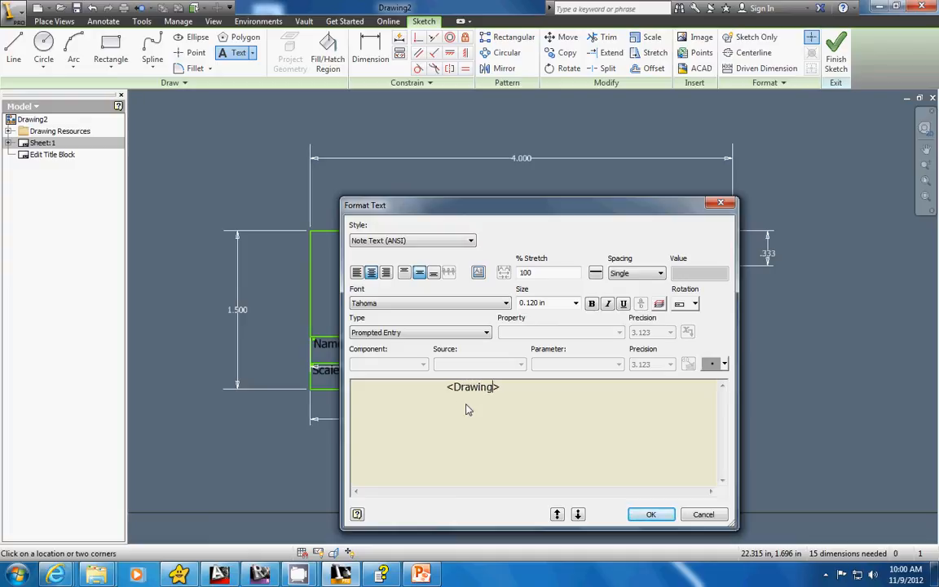
text(?)
click(652, 514)
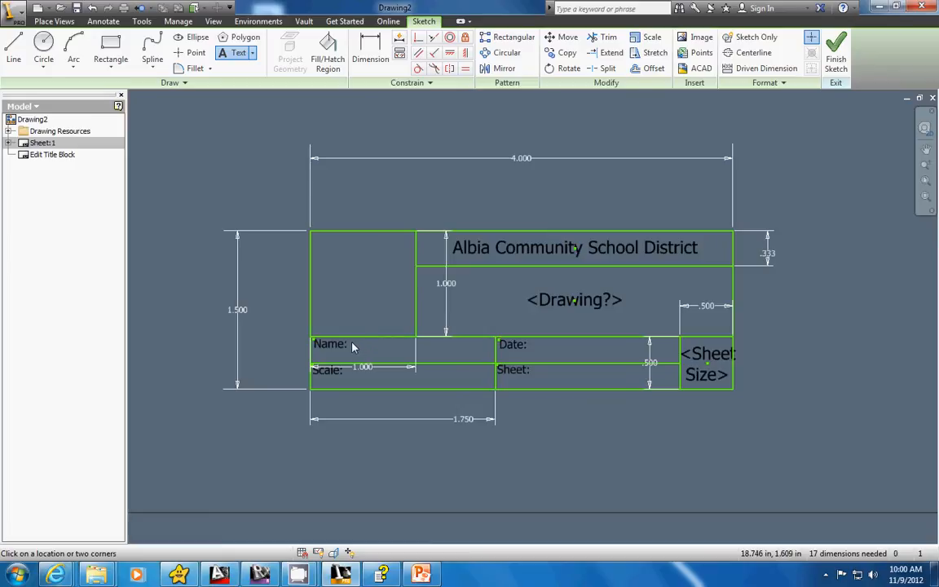
click(353, 345)
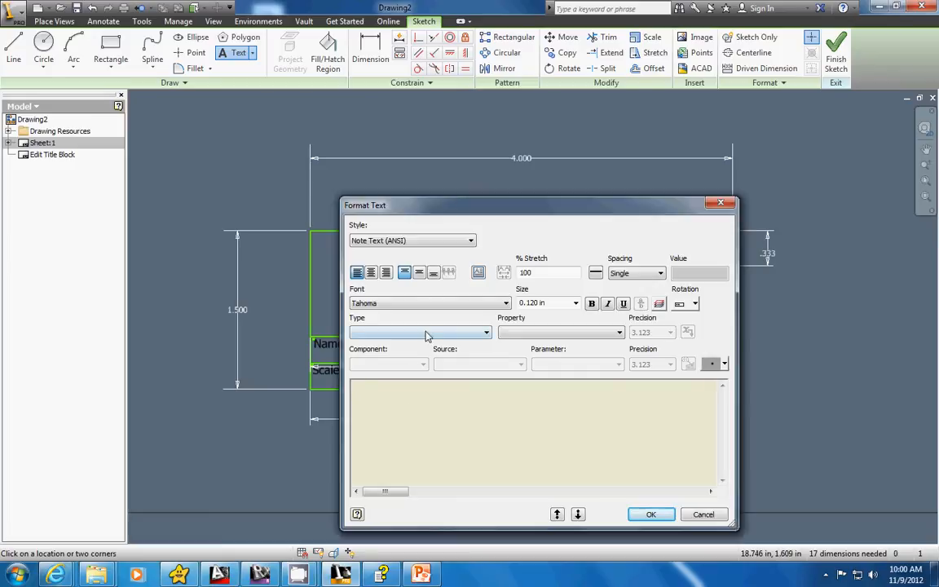
click(425, 333)
click(410, 381)
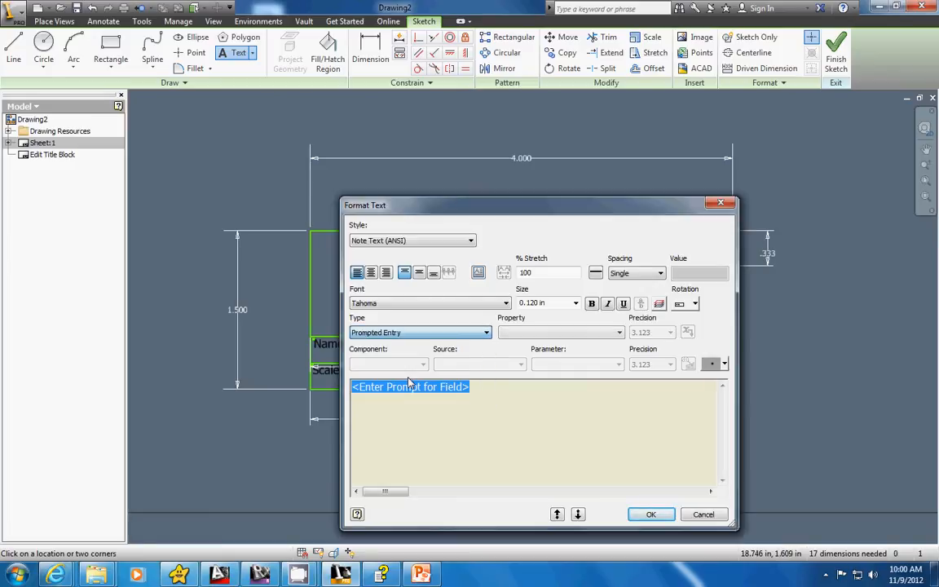
drag(468, 387, 361, 392)
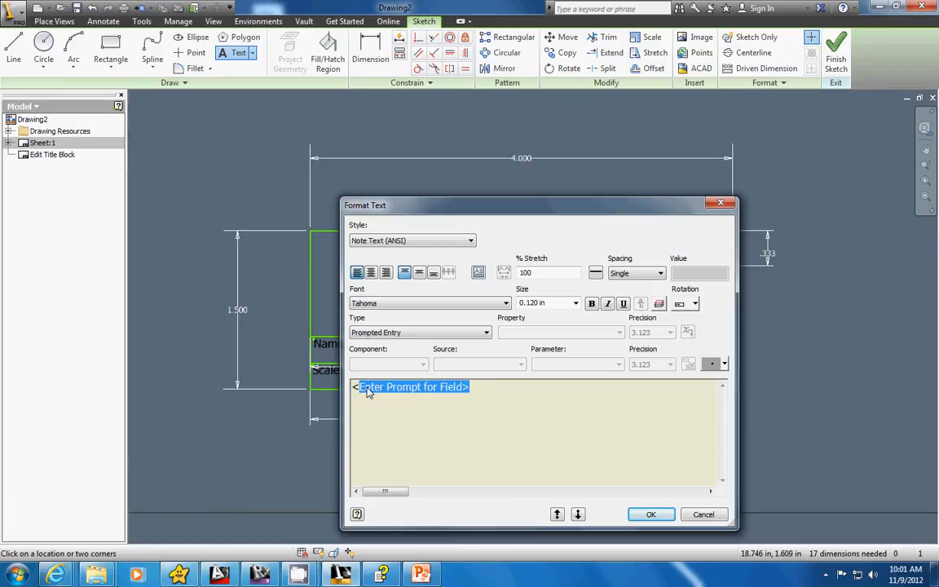
text(N)
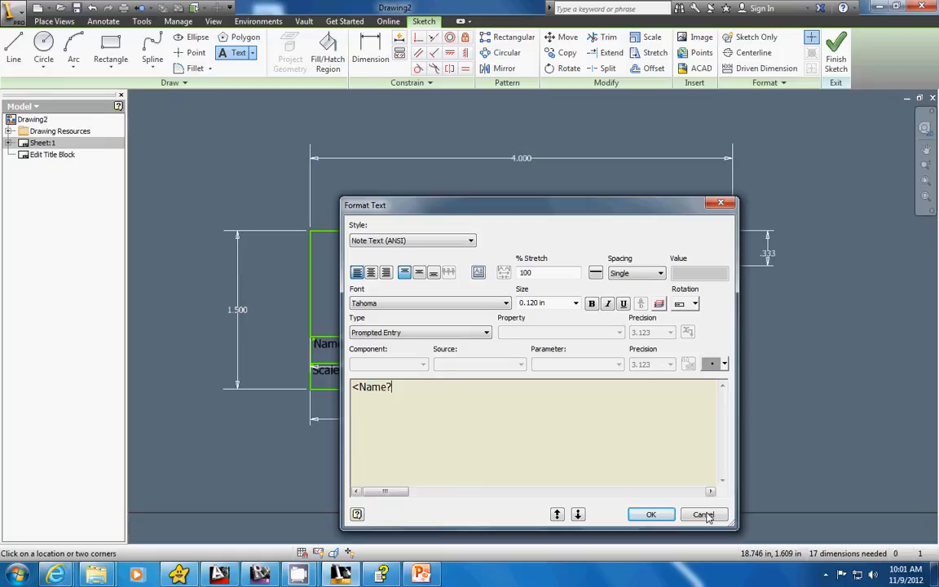
drag(462, 386, 352, 388)
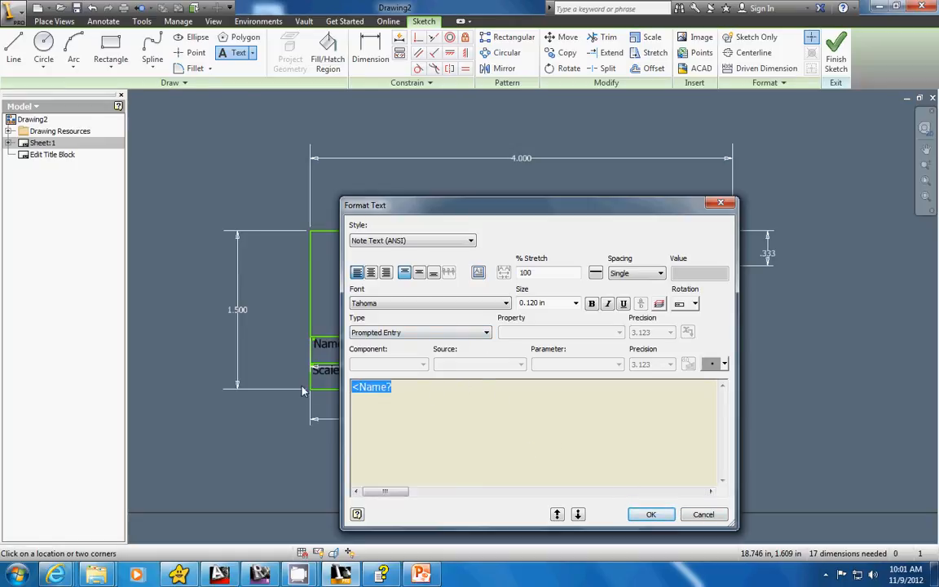
key(BackSpace)
click(724, 515)
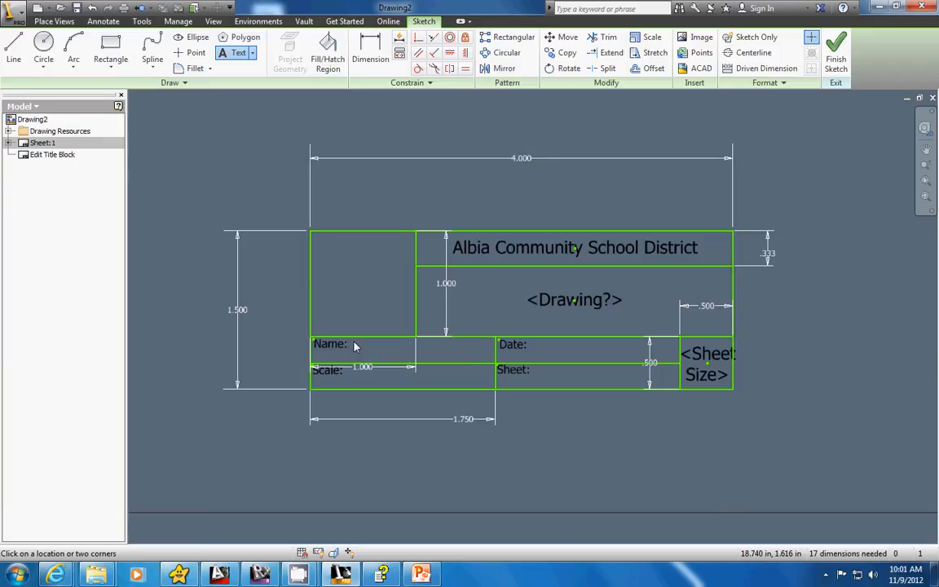
Add a prompted entry "Name?" just right of the "Name:" label, keeping its angle brackets intact.
click(352, 345)
click(466, 335)
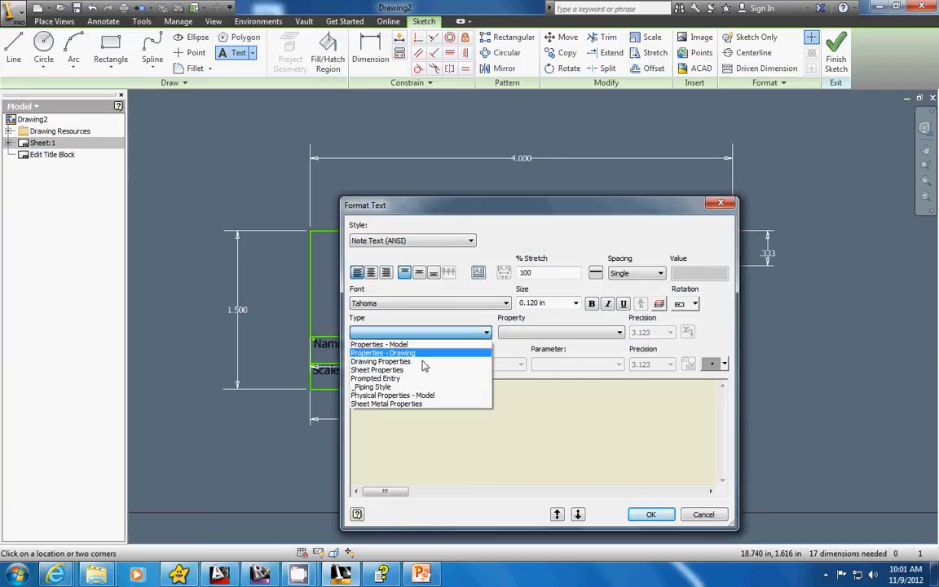
click(465, 378)
click(460, 390)
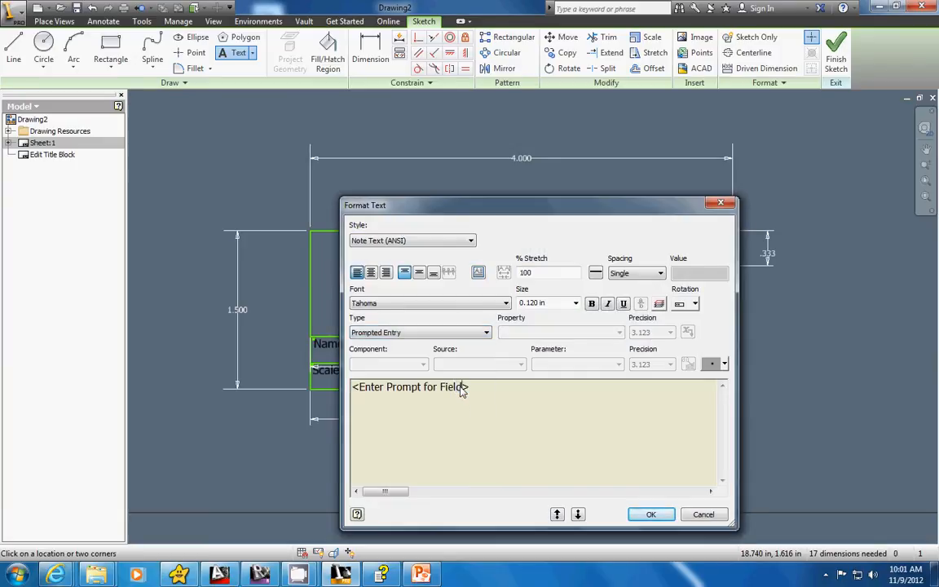
drag(461, 390, 362, 392)
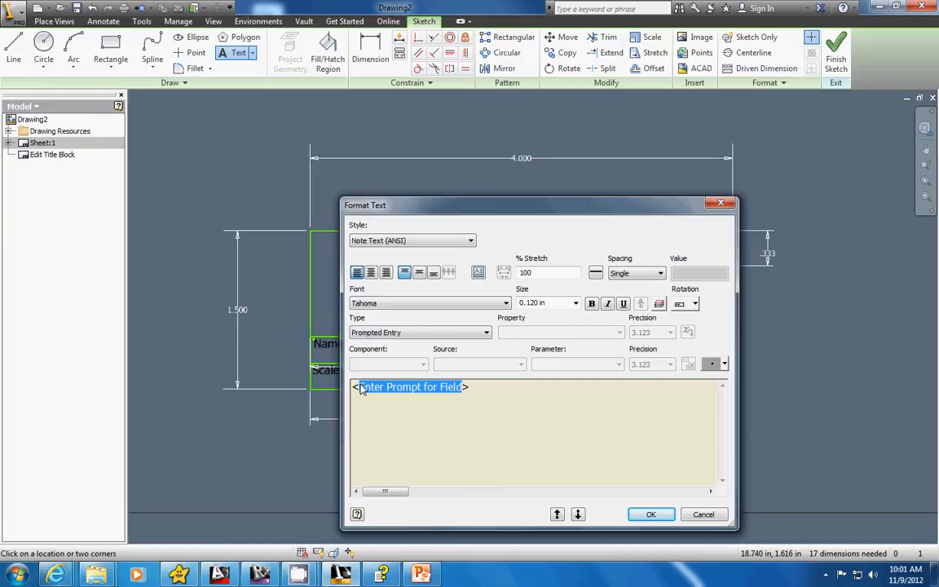
text(Name?>)
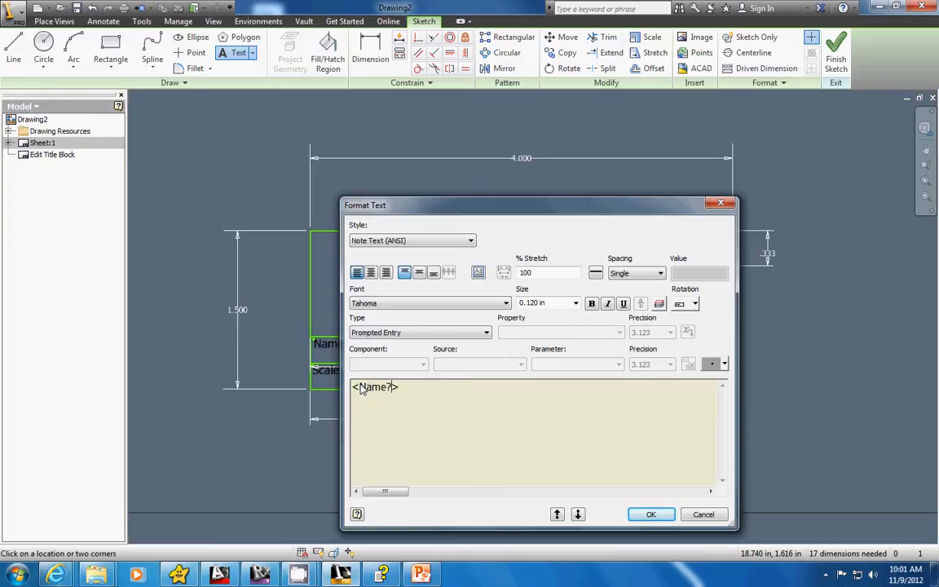
click(651, 514)
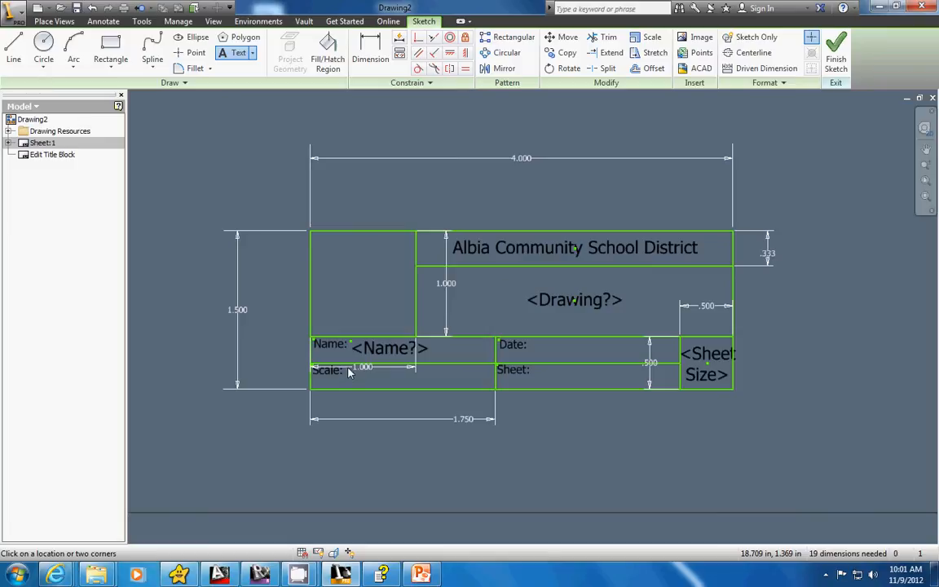
Add a prompted entry "Scale?" just right of the "Scale:" label.
click(315, 369)
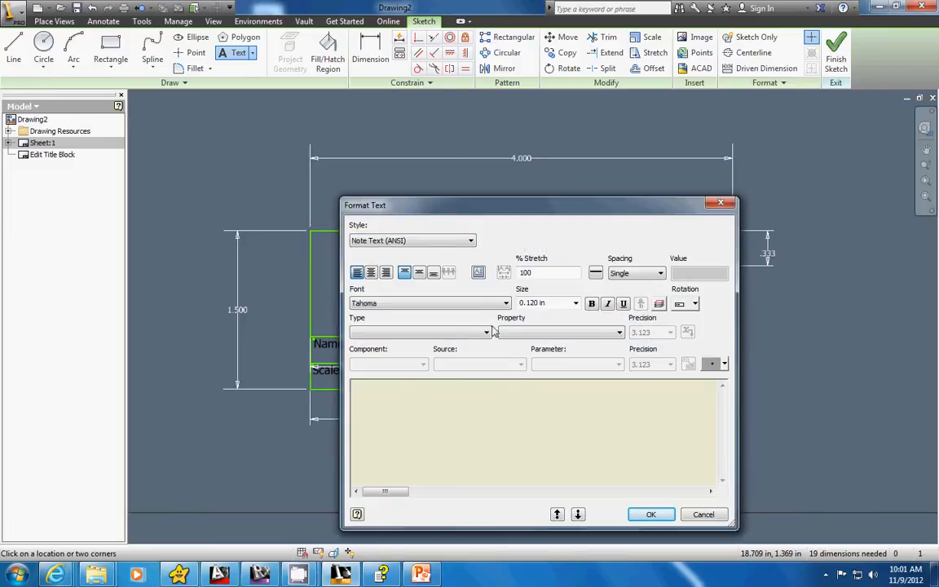
click(487, 333)
click(444, 374)
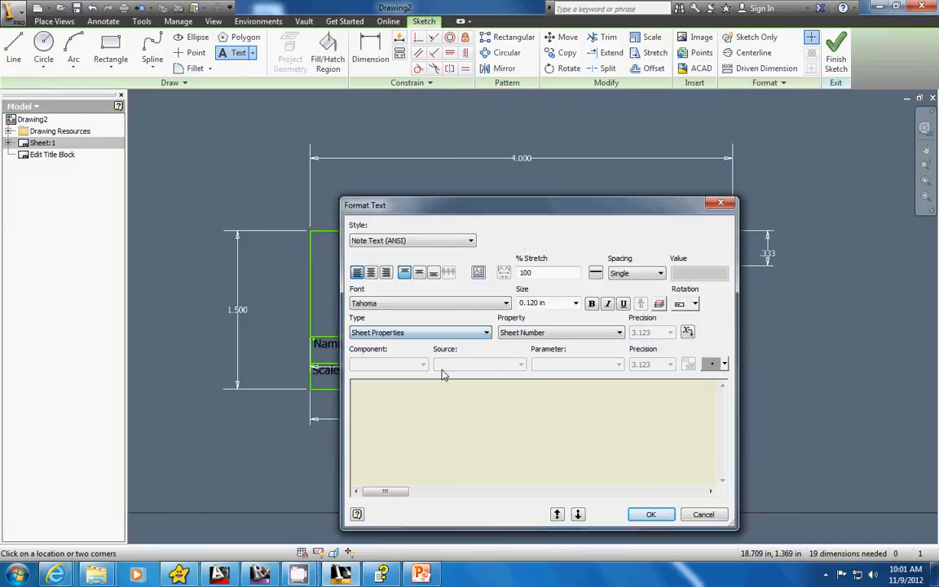
click(453, 334)
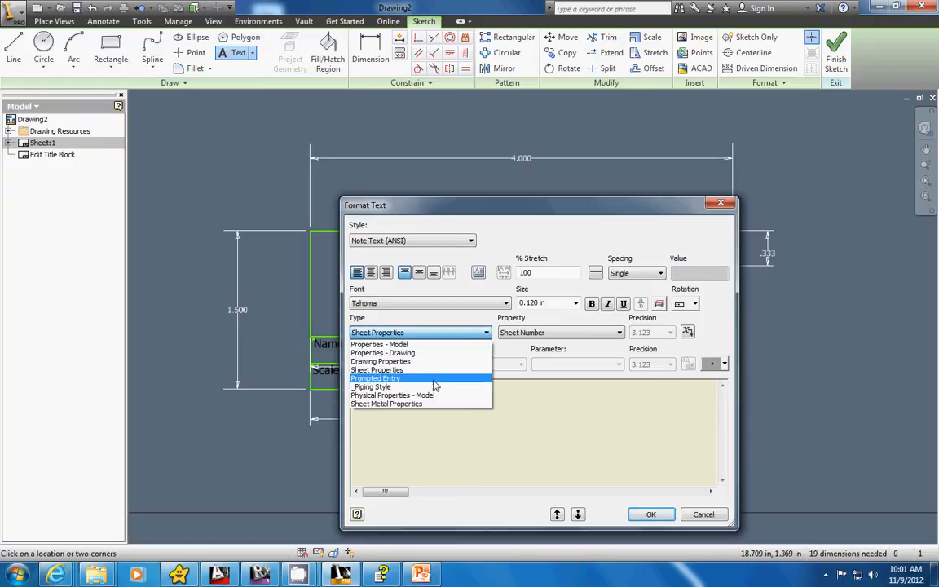
click(438, 378)
click(465, 388)
drag(465, 389, 360, 392)
text(Sc)
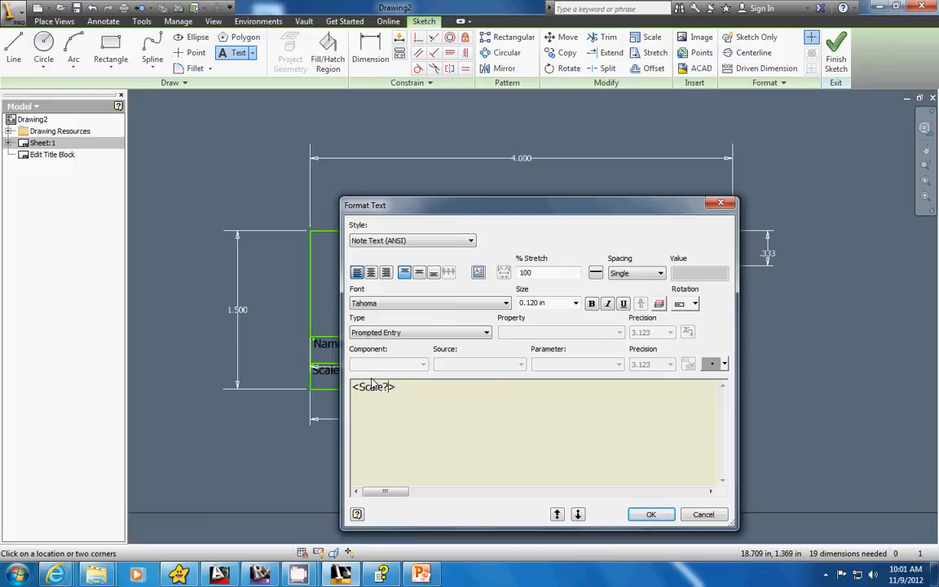
text(ale?)
click(652, 515)
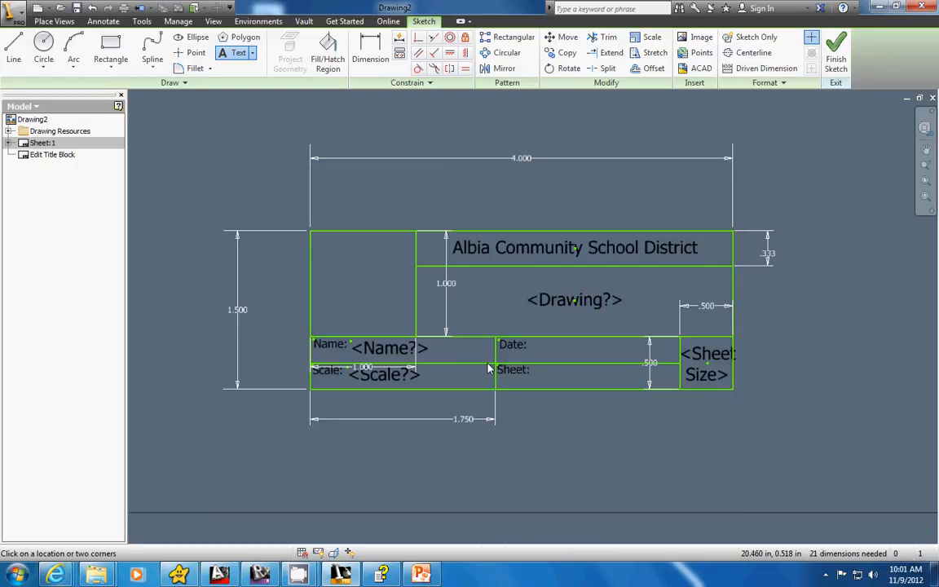
Add a prompted entry "Date?" just right of the "Date:" label, keeping its angle brackets intact.
click(533, 345)
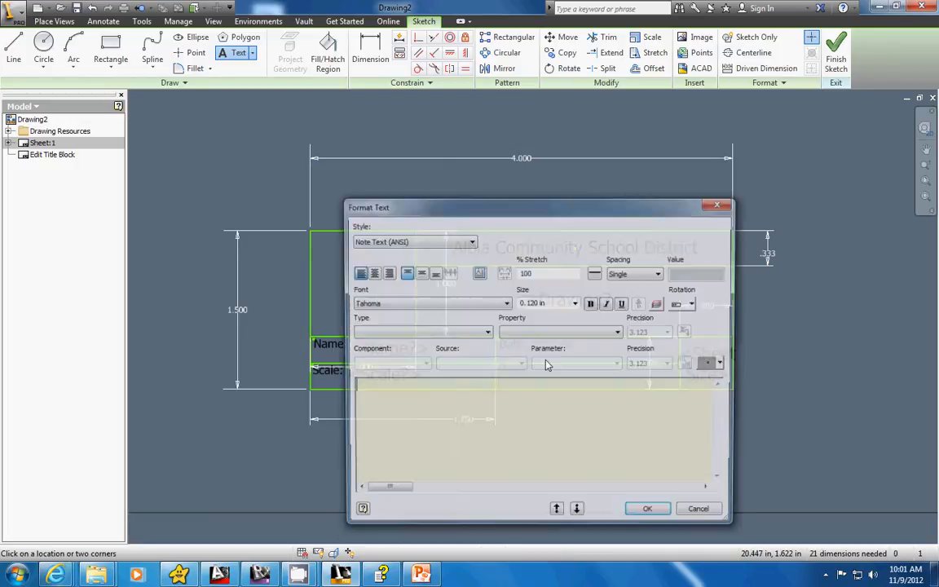
click(440, 333)
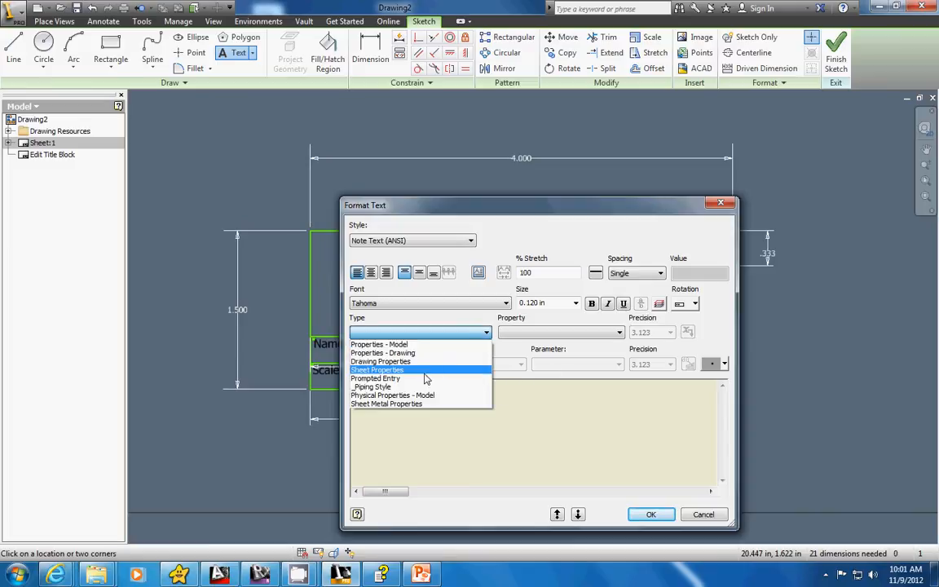
click(424, 378)
click(464, 389)
drag(463, 388, 359, 389)
key(Delete)
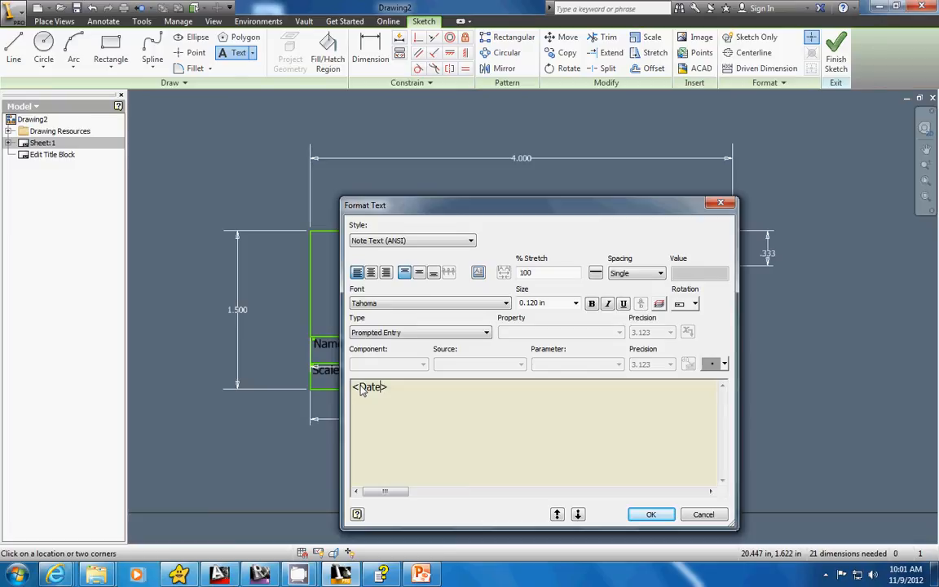
text(Date?)
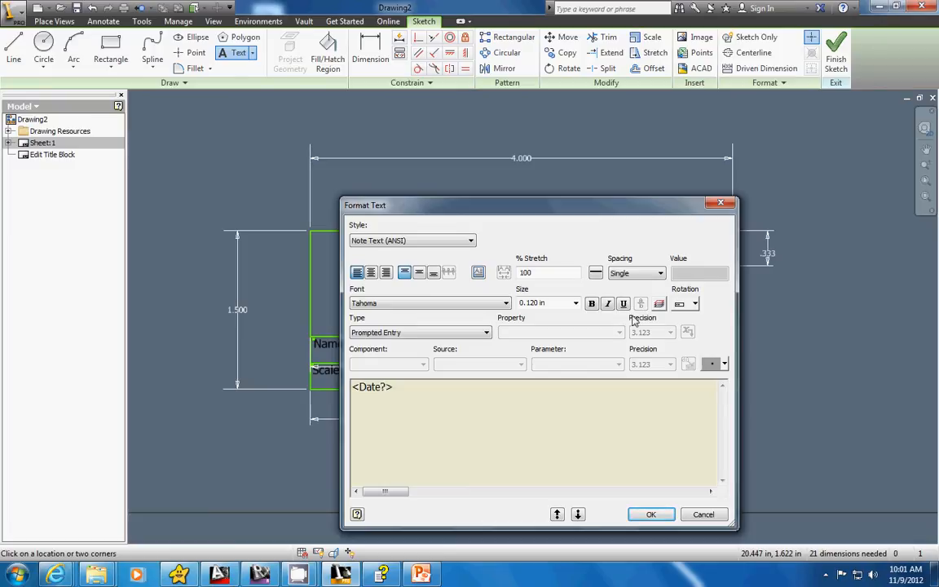
click(651, 514)
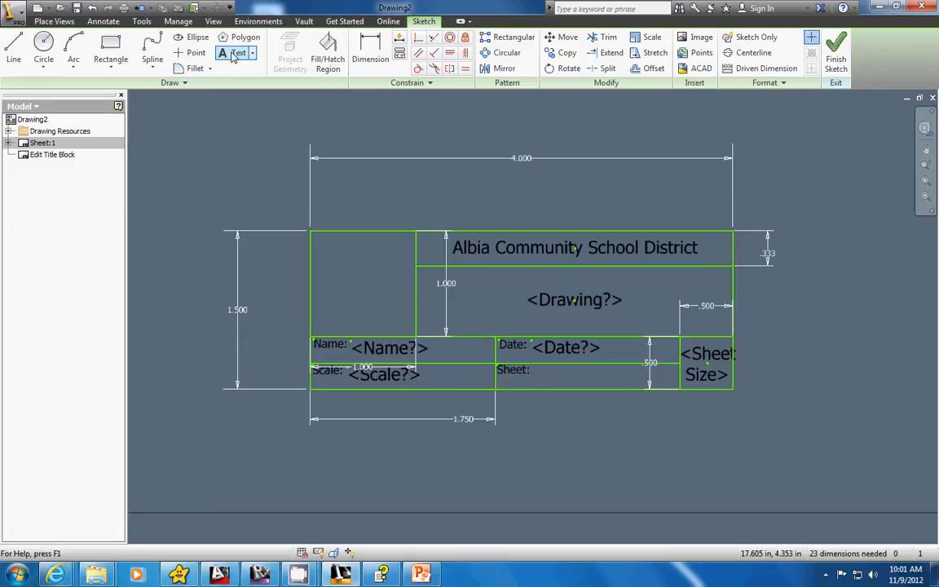
Start a text right of the "Sheet:" label reading "Sheet", the Sheet Number property from Sheet Properties, and "of".
click(534, 372)
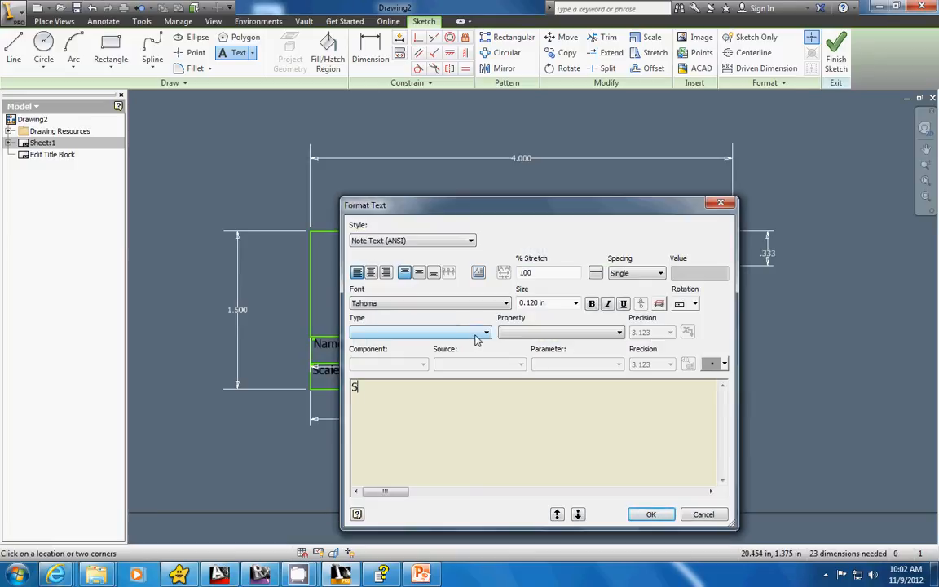
text(Sheet)
click(468, 333)
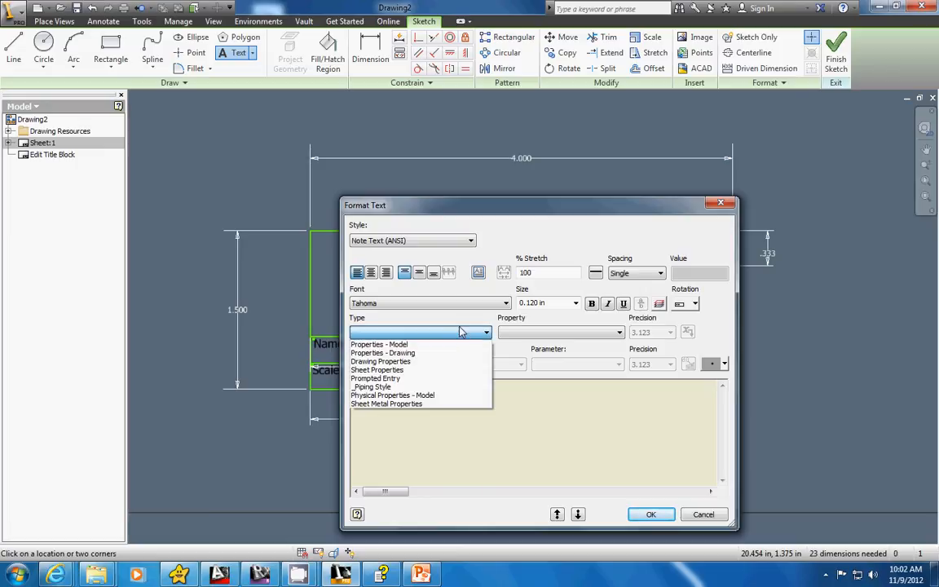
click(412, 370)
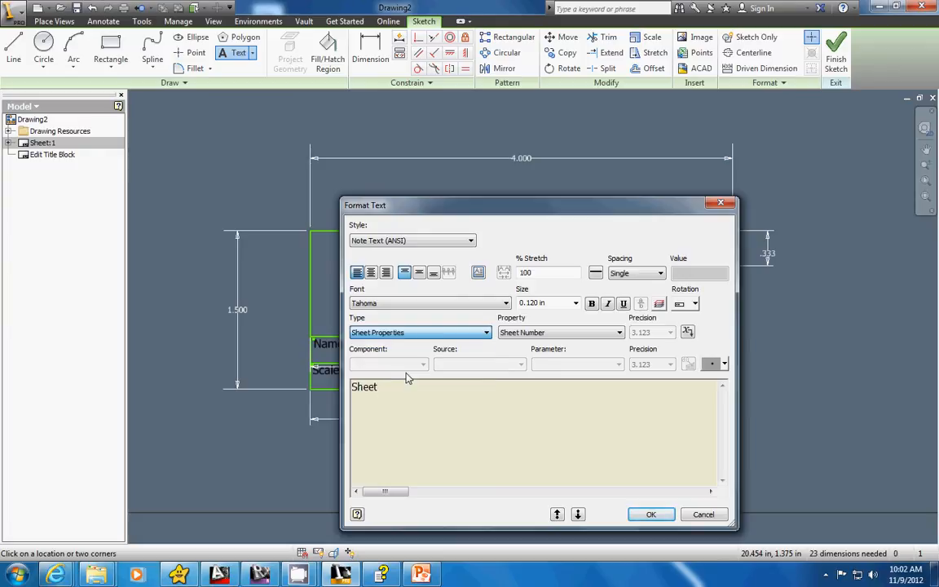
click(577, 333)
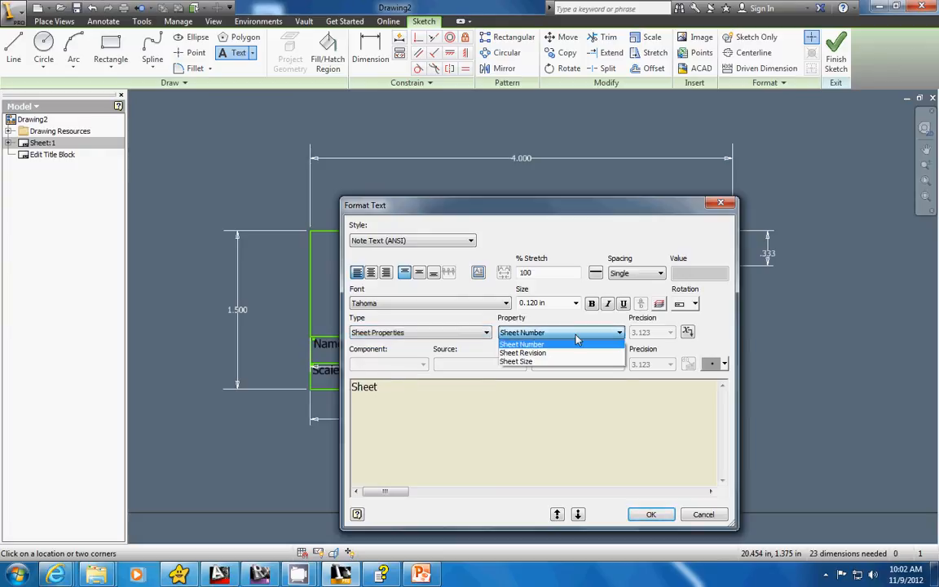
click(576, 341)
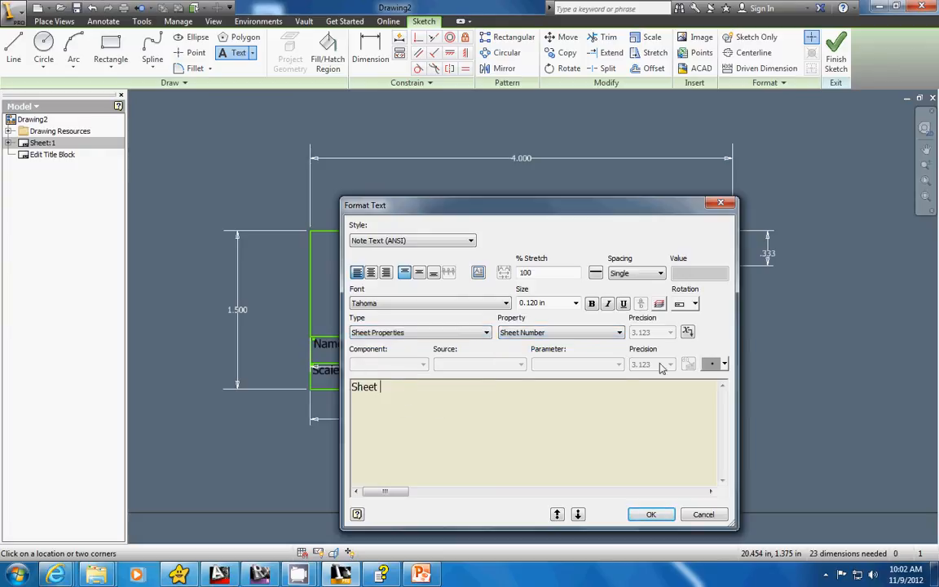
click(687, 332)
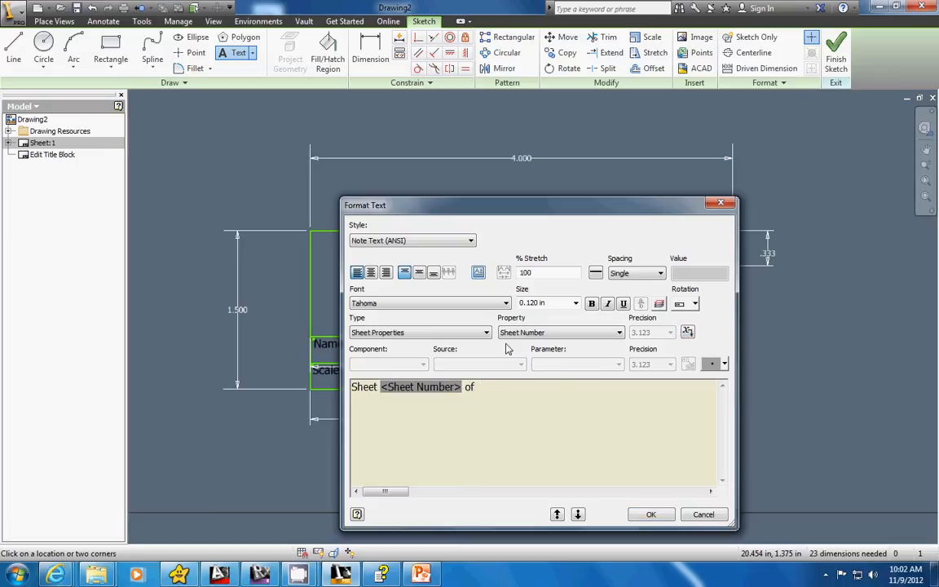
Append the Number of sheets property from Drawing Properties after "of" and accept the text.
click(449, 333)
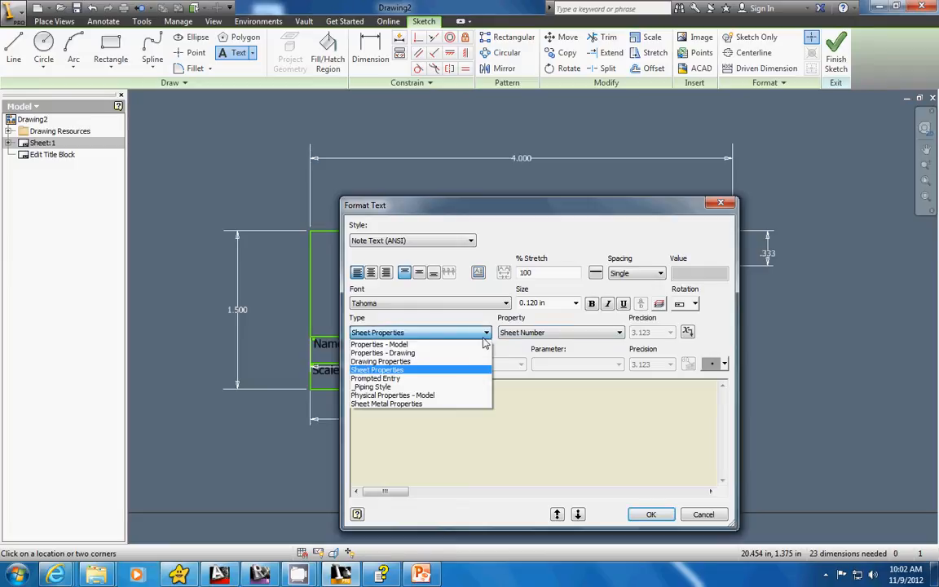
click(436, 353)
click(551, 333)
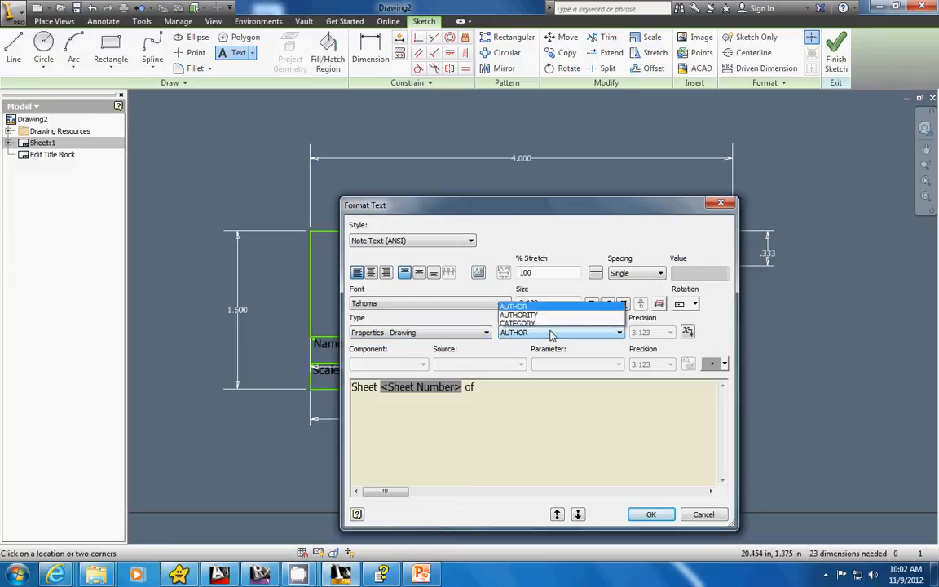
click(551, 333)
click(467, 333)
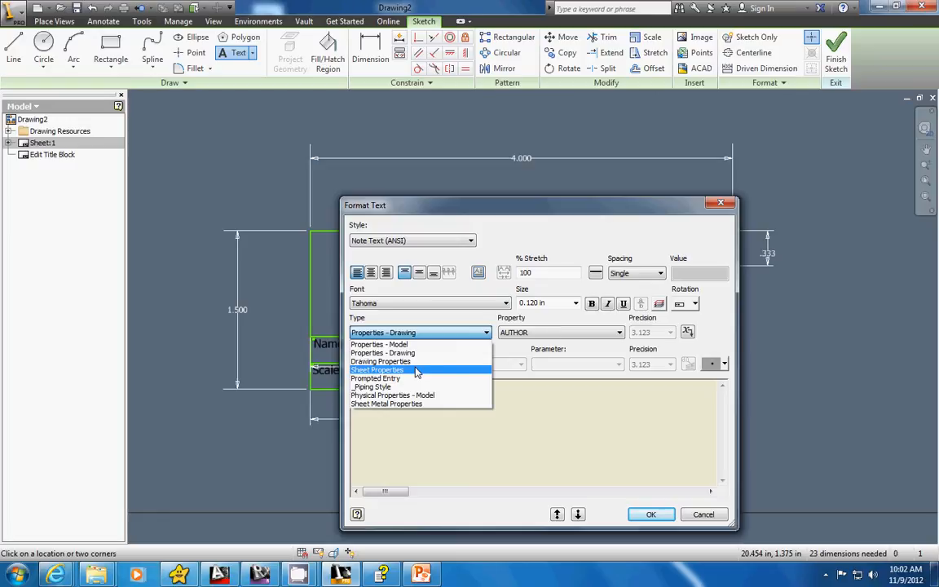
click(407, 359)
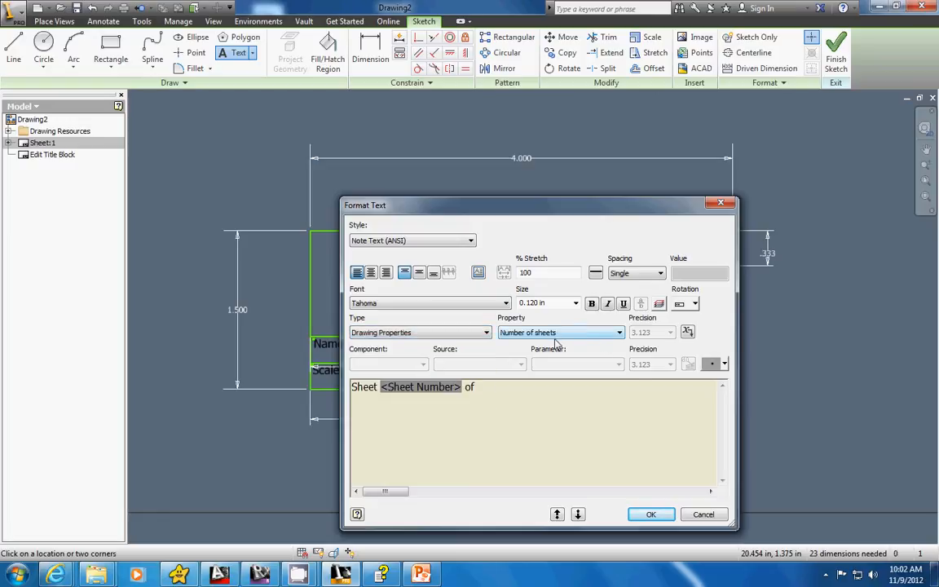
click(687, 332)
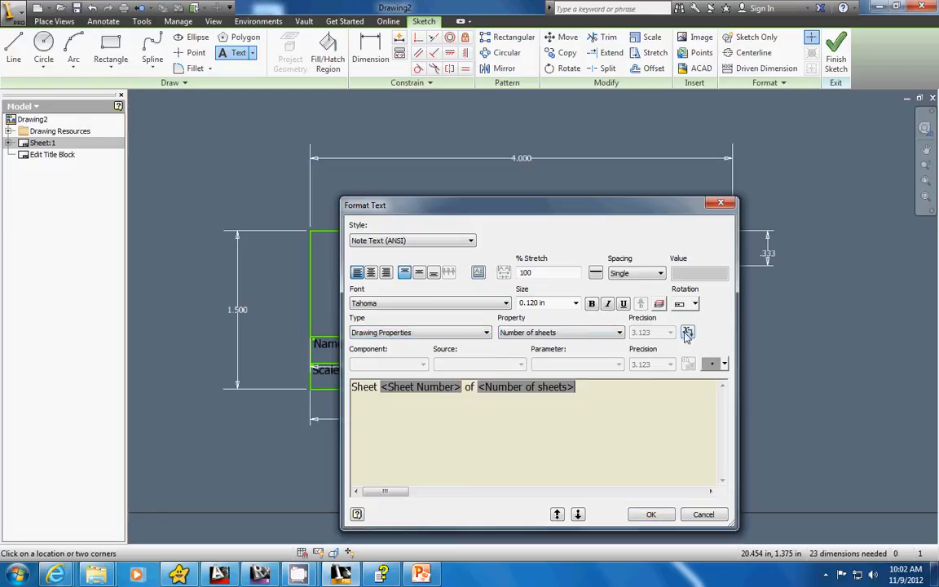
click(651, 514)
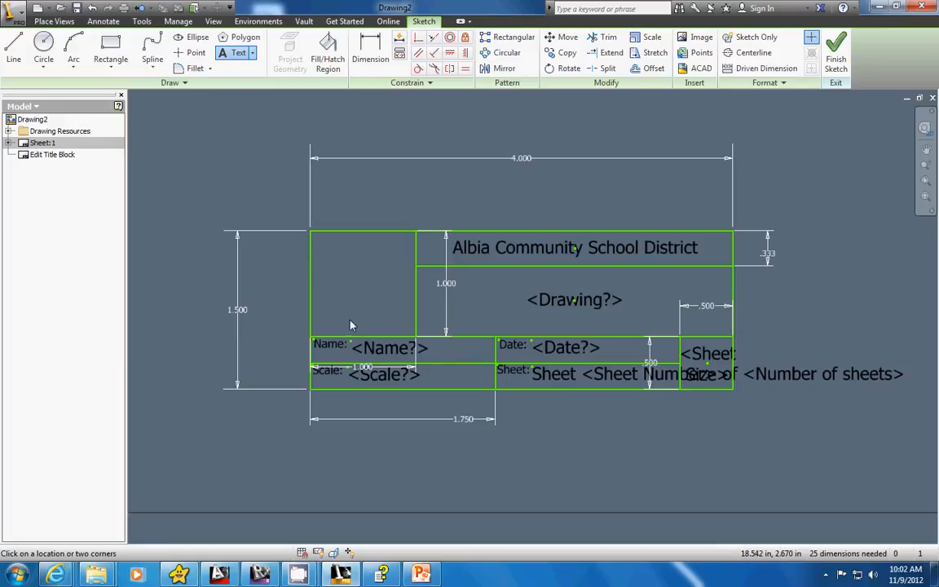
Insert the LOGO bitmap from the IED folder so it fills the empty square cell beside the school name.
click(703, 37)
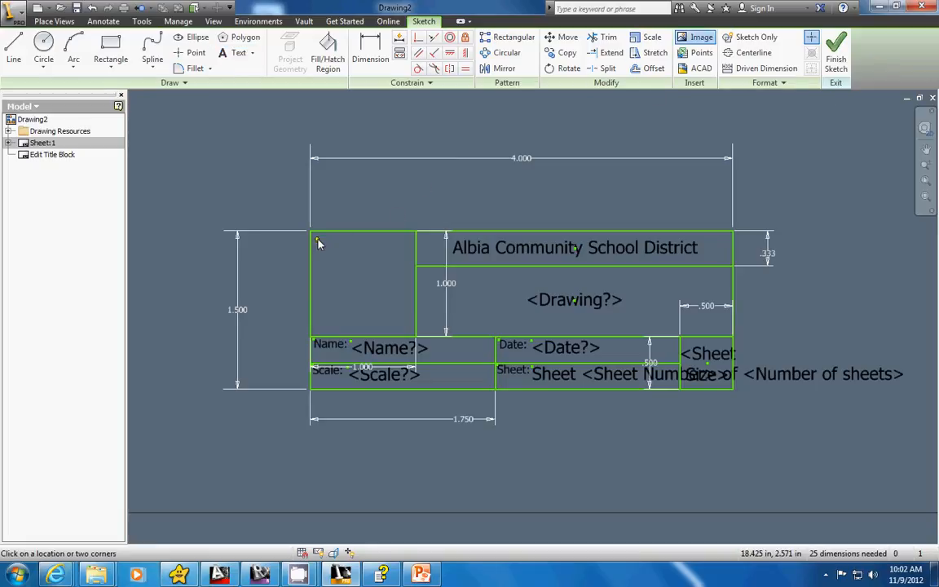
click(700, 38)
click(415, 341)
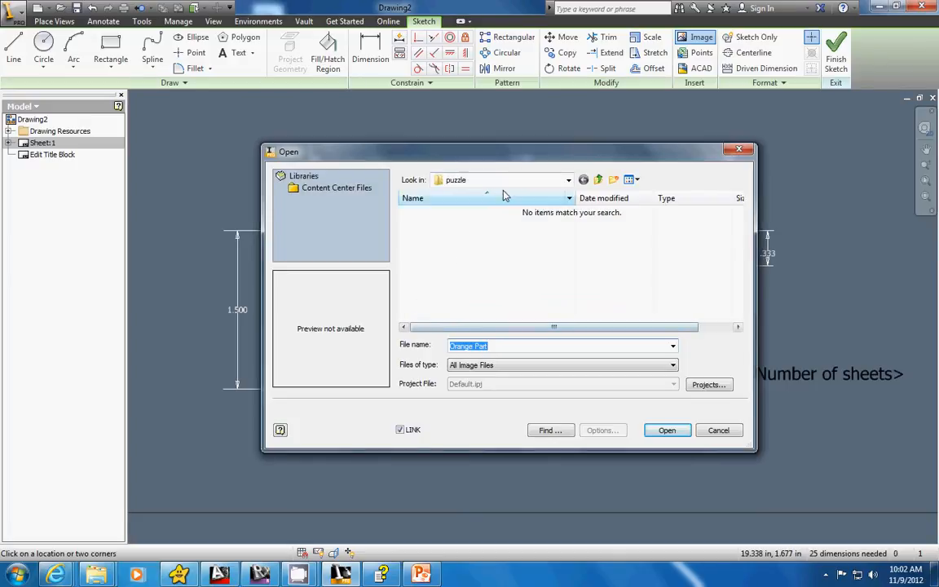
click(519, 180)
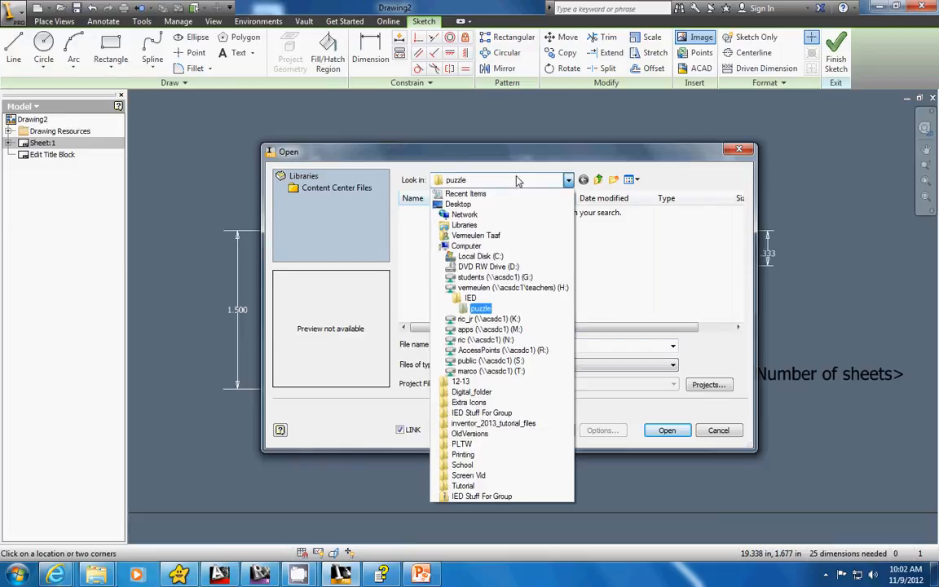
click(490, 298)
click(439, 265)
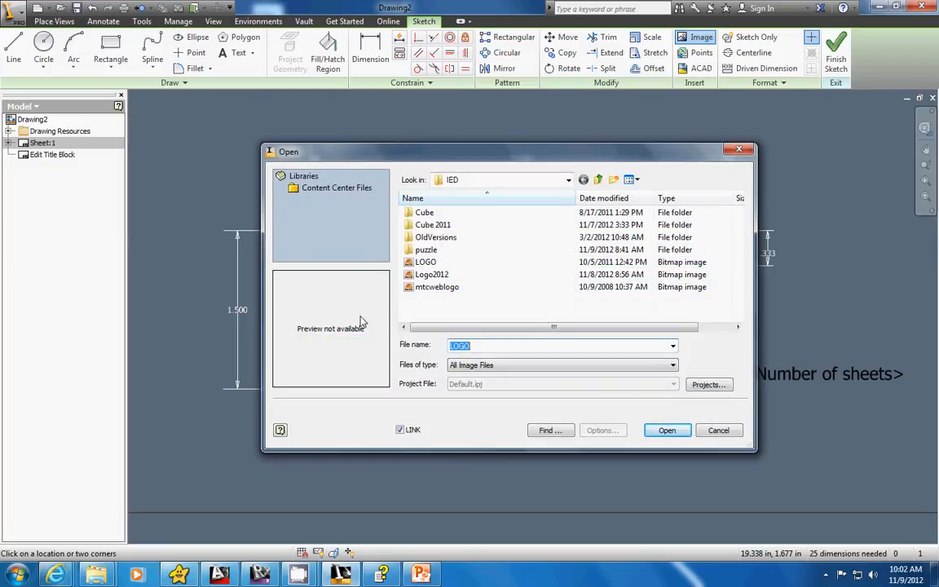
click(716, 431)
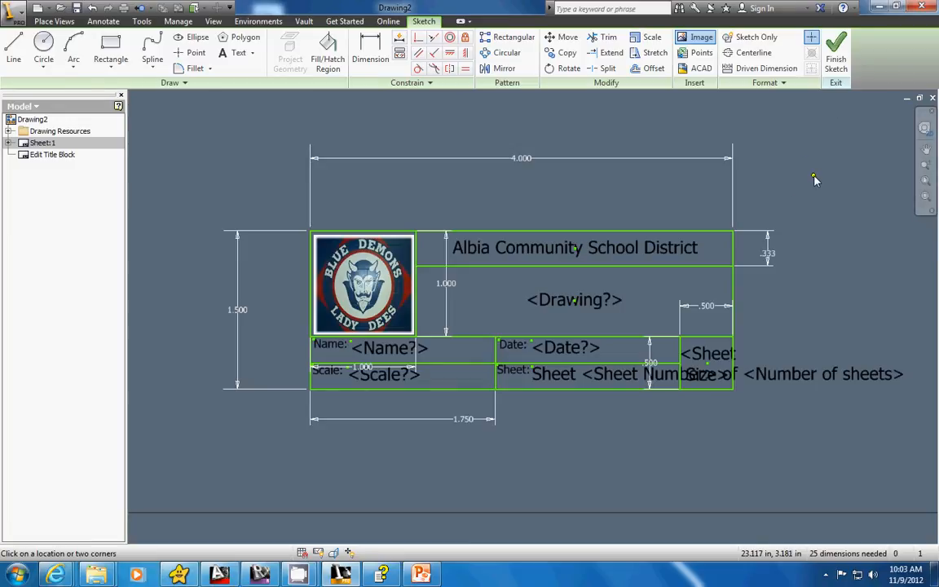
key(Escape)
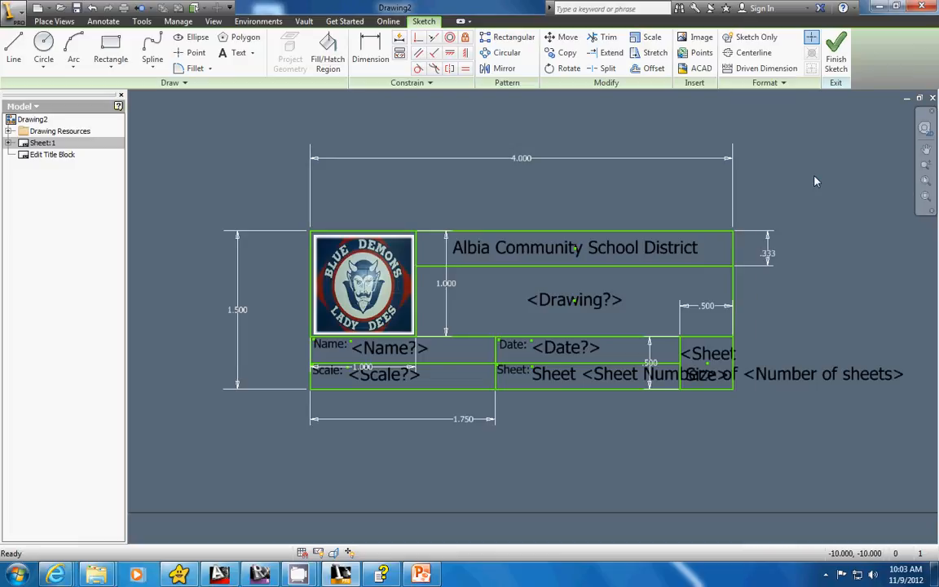
Finish the title block edit and save it as a new title block named with the author's surname.
right_click(815, 181)
click(813, 215)
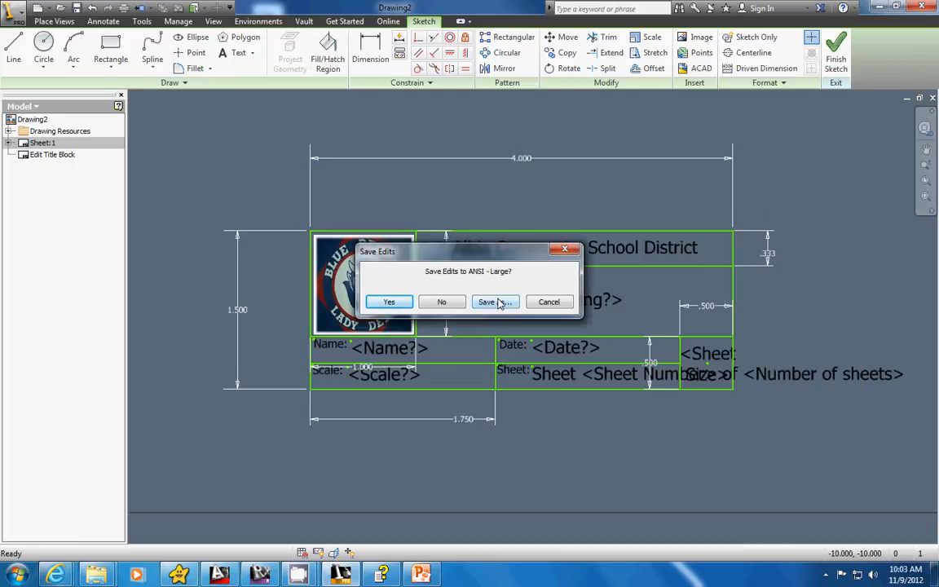
click(497, 302)
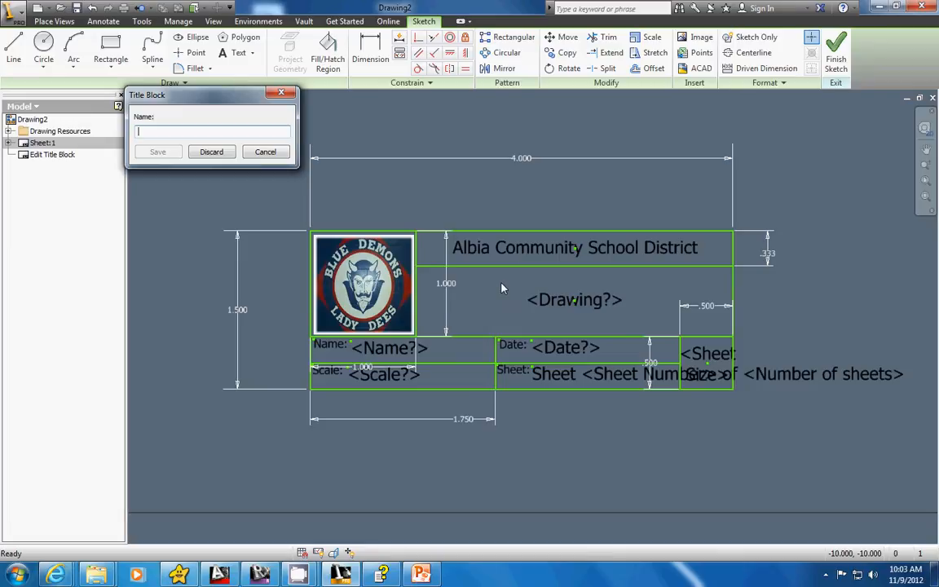
text(Taa)
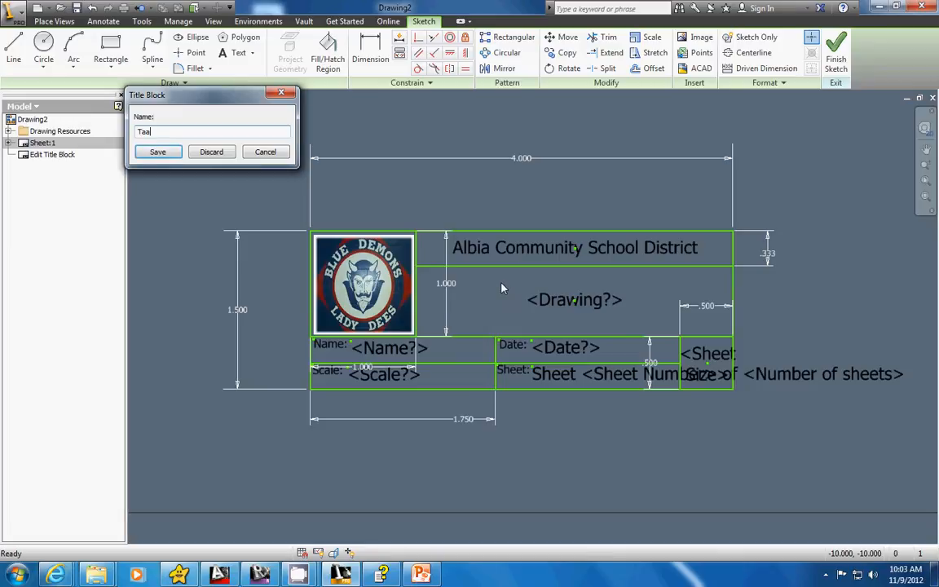
text(f)
click(158, 152)
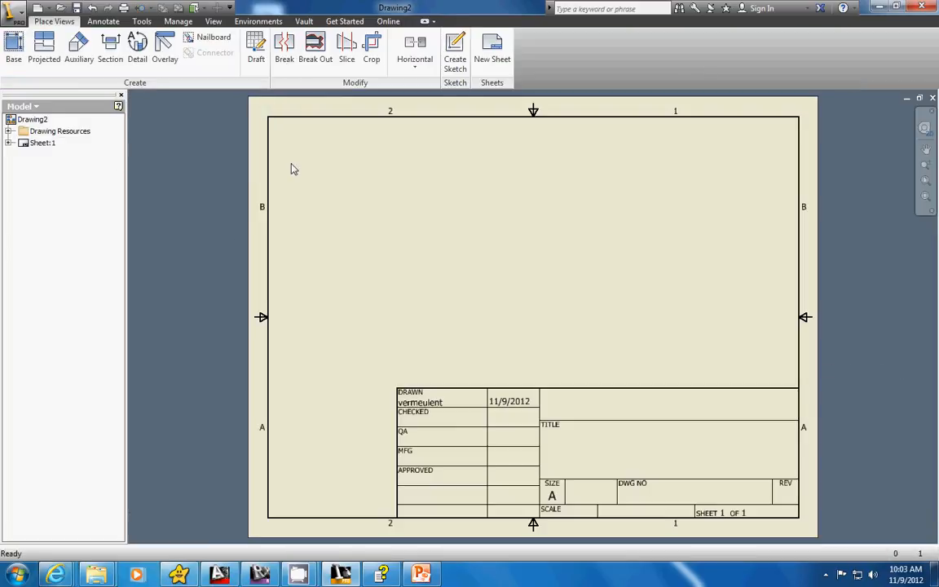
Expand Sheet:1 and the Title Blocks resources, and delete the ANSI - Large title block from the sheet.
click(8, 143)
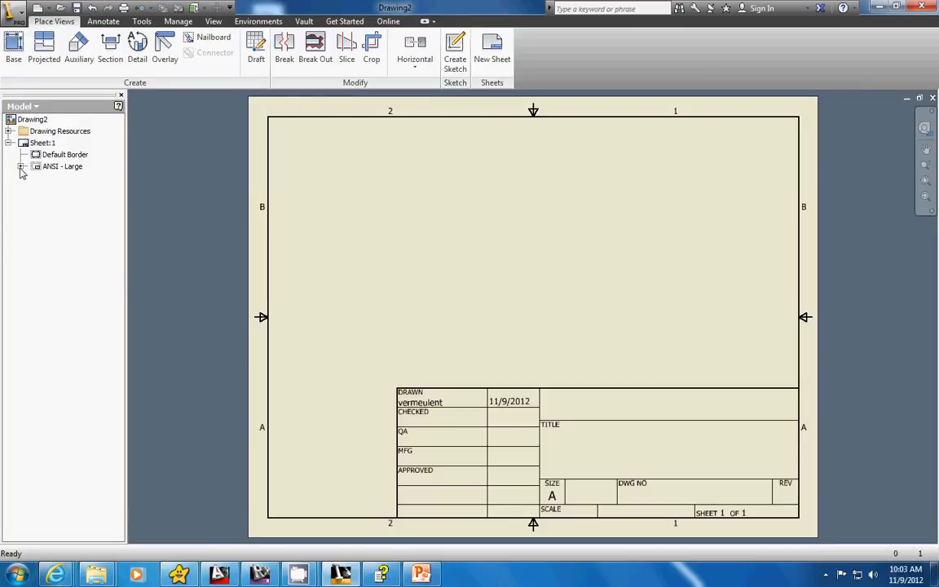
click(9, 132)
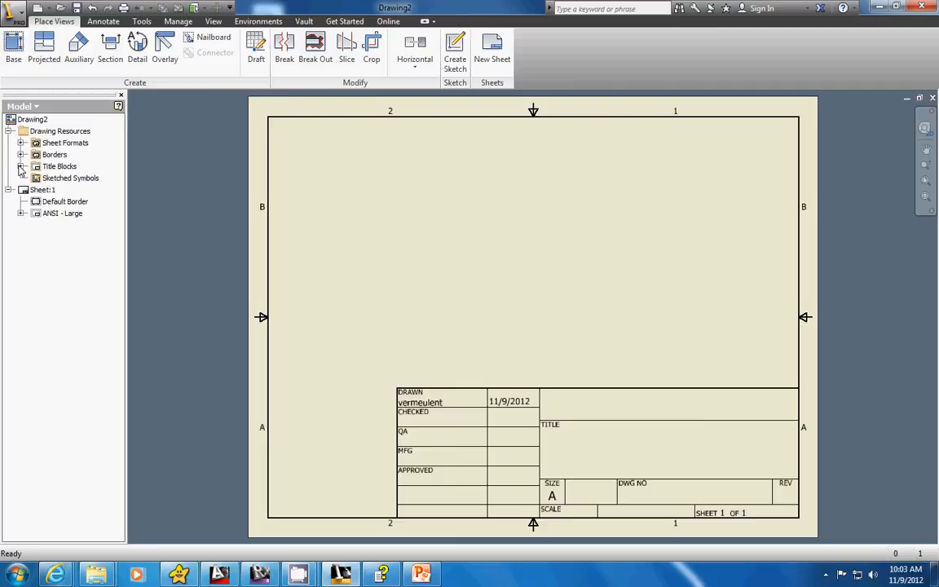
click(20, 166)
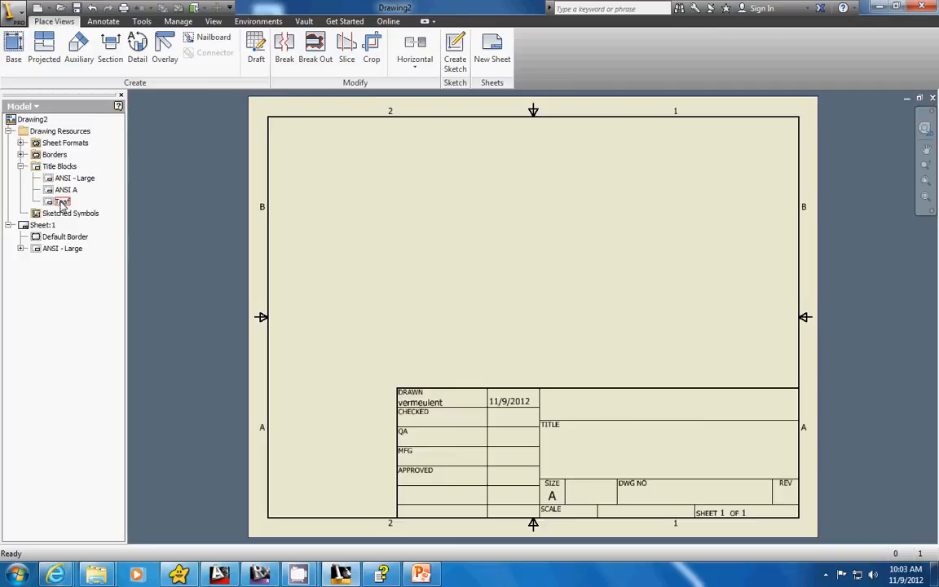
right_click(60, 250)
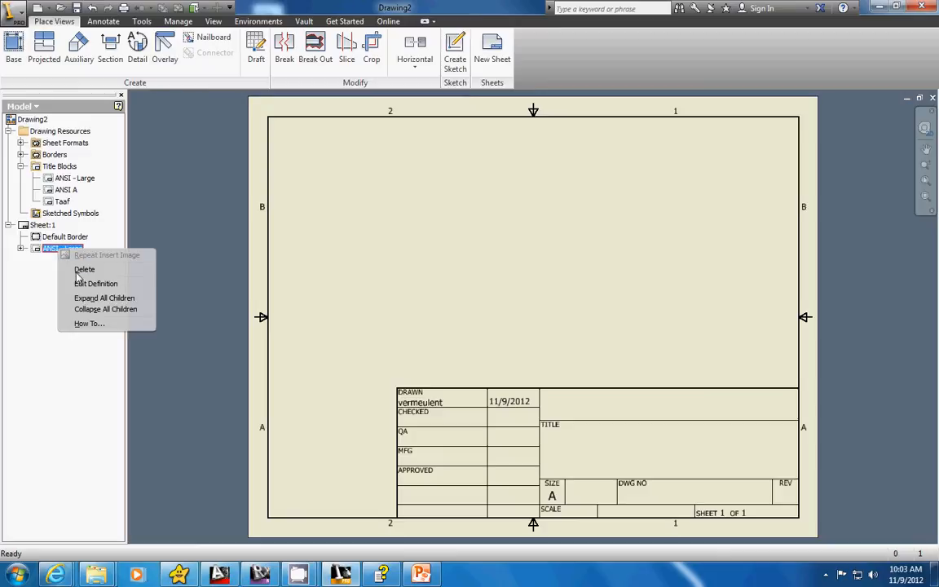
click(81, 269)
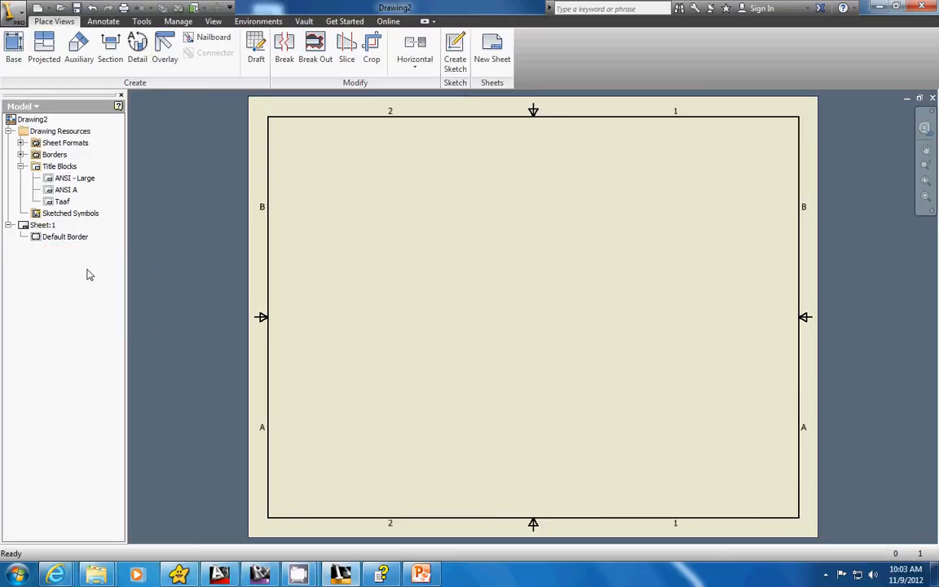
Insert the custom title block on the sheet with Drawing "test", the author's surname as Name, Scale 1:1 and Date 11-9-12.
right_click(61, 203)
click(77, 228)
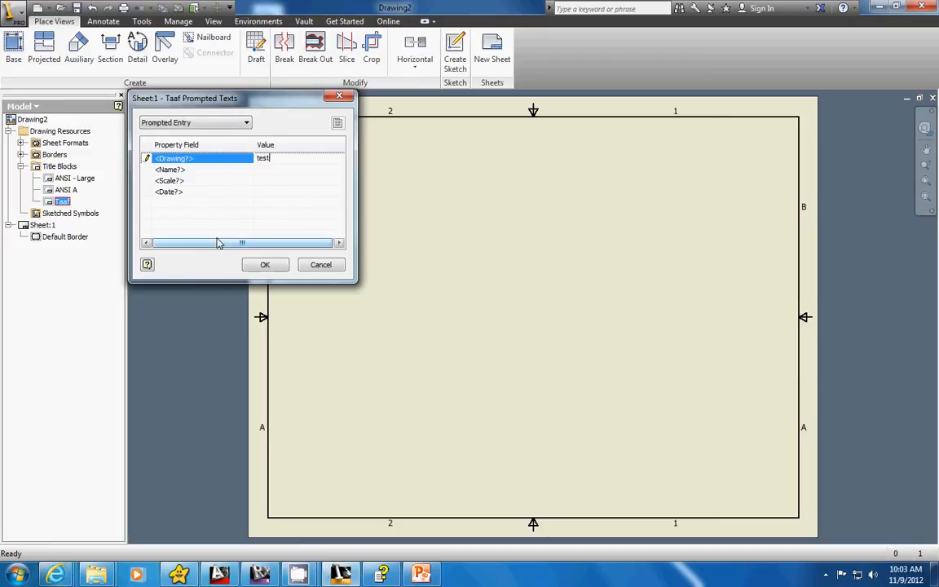
key(Tab)
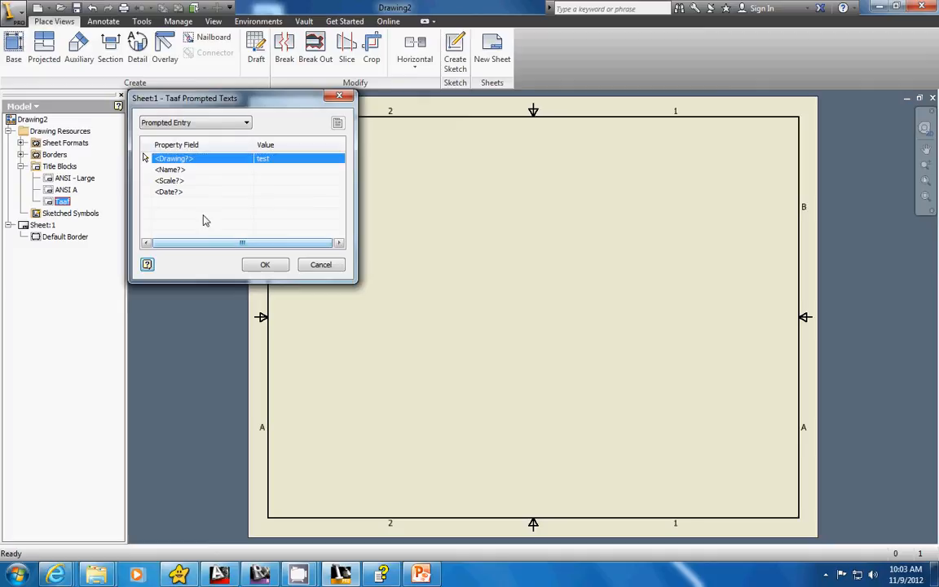
click(283, 173)
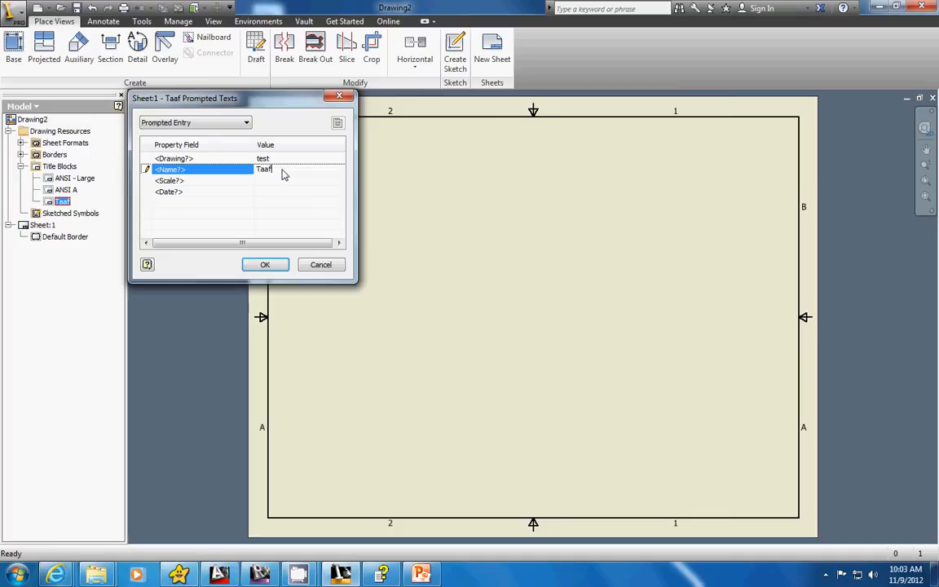
click(267, 181)
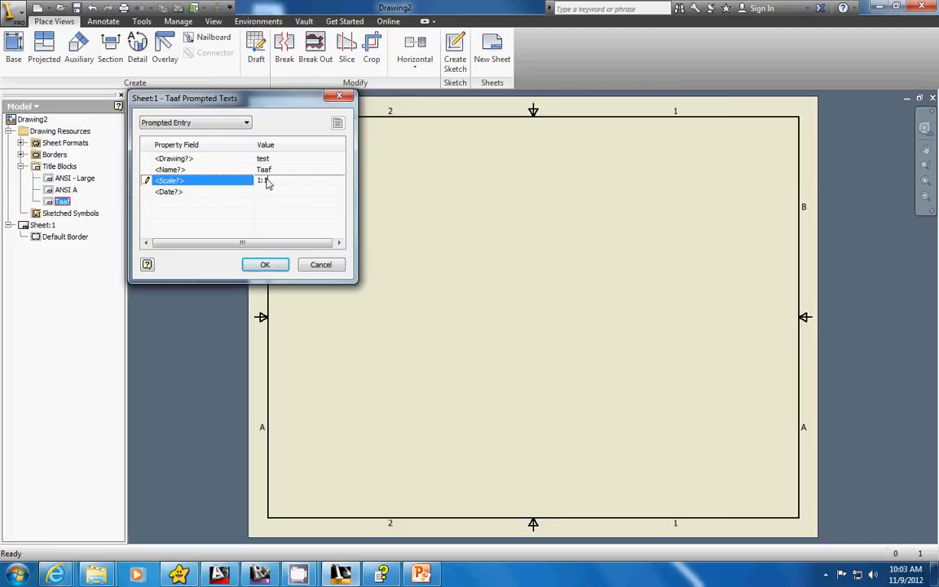
click(292, 190)
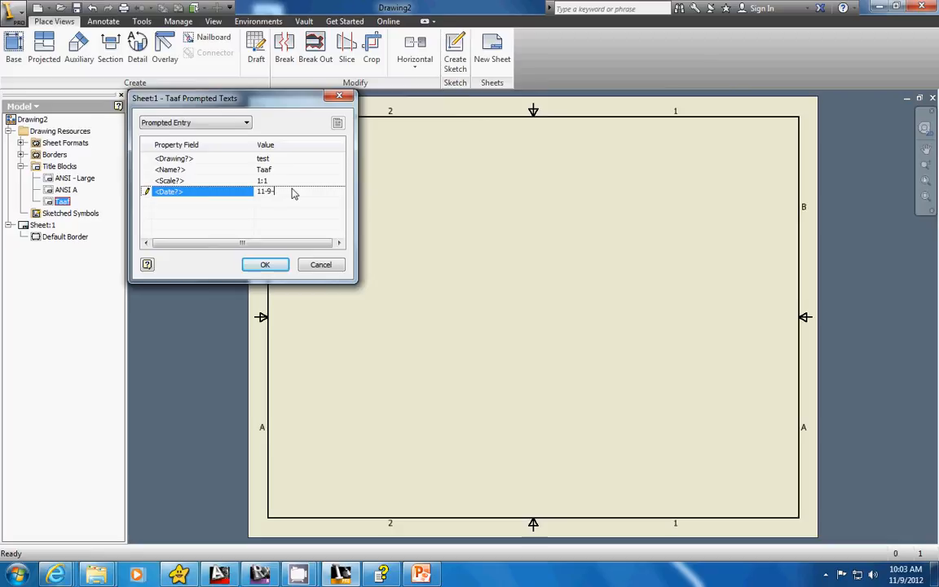
click(268, 266)
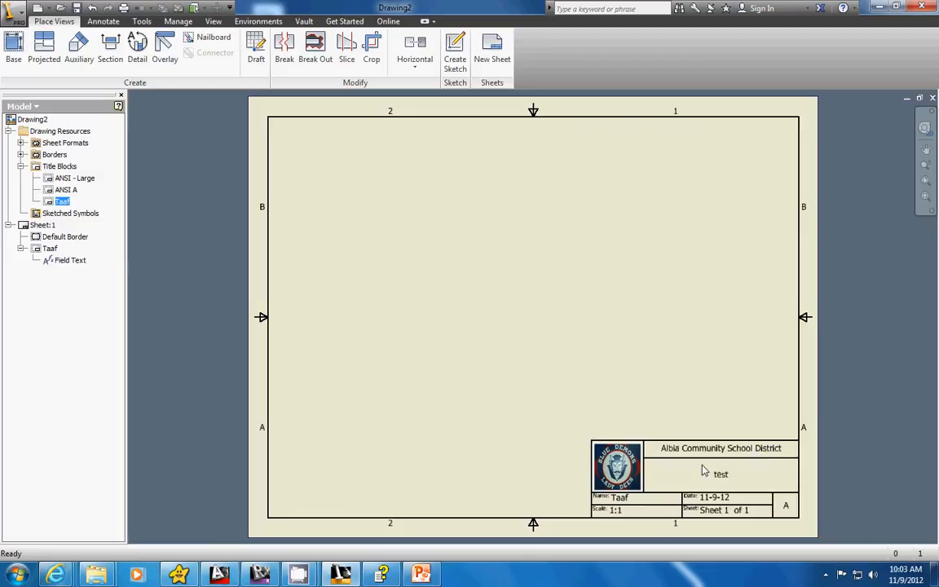
middle_drag(701, 466, 649, 413)
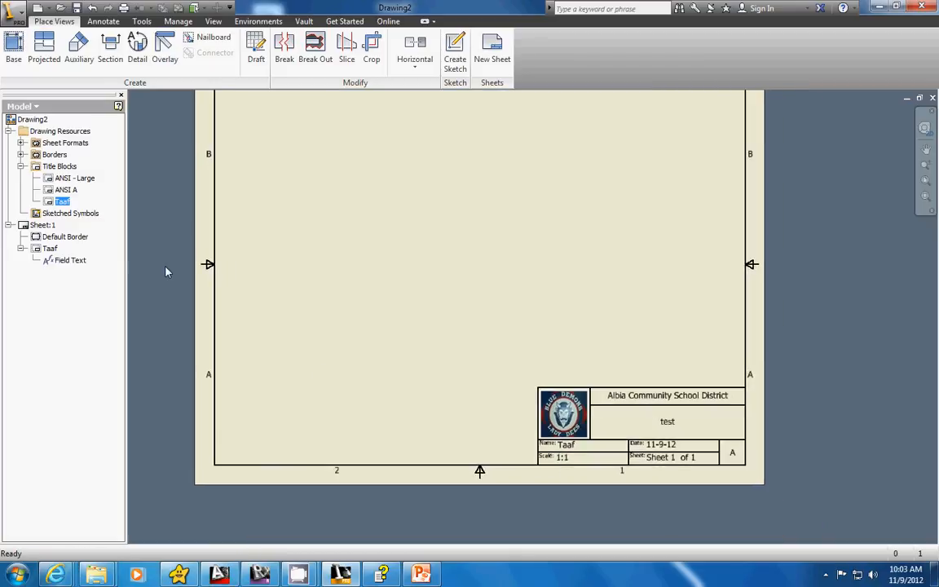
right_click(47, 249)
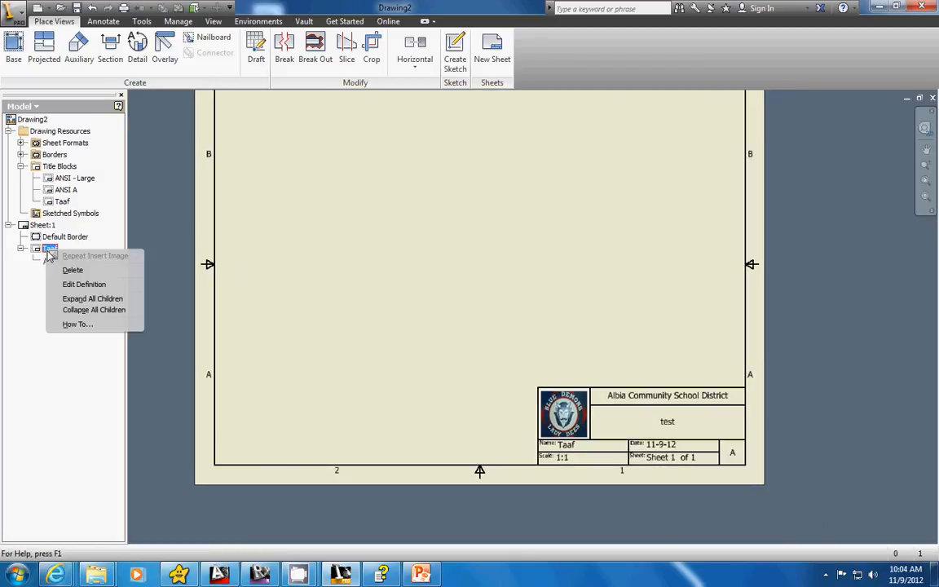
click(363, 300)
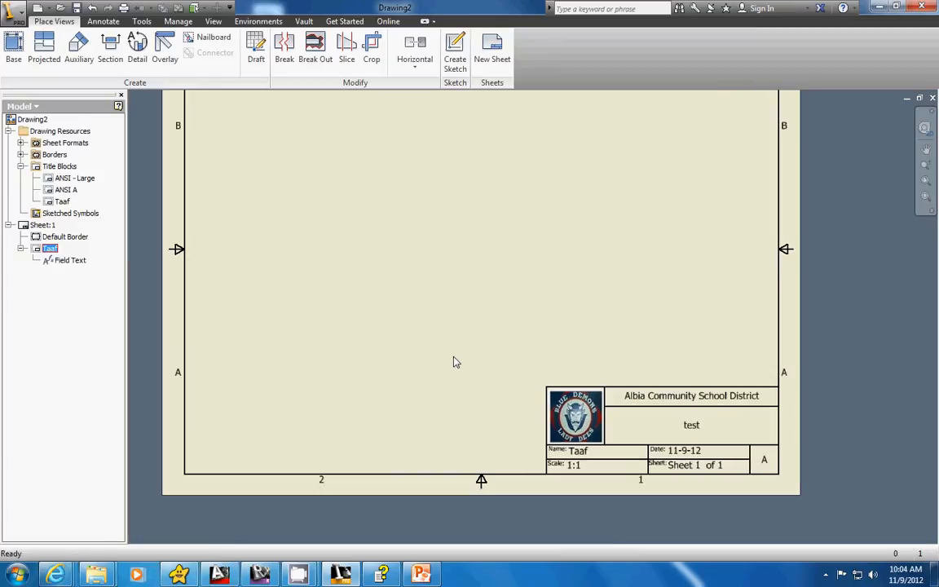
scroll(453, 361, down, 2)
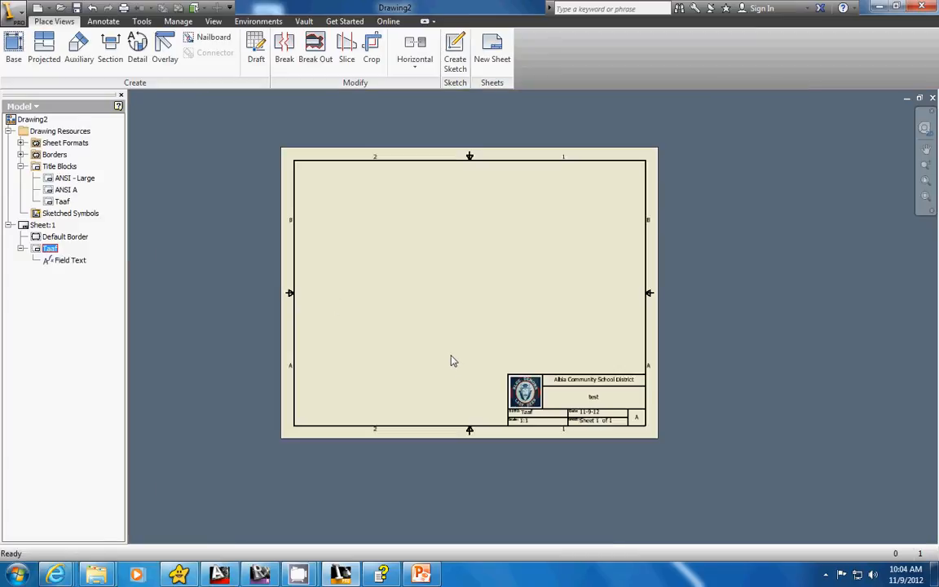
Save a copy of the drawing as a template in the English folder, named with the author's surname, in Inventor Drawing (*.idw) format.
click(13, 12)
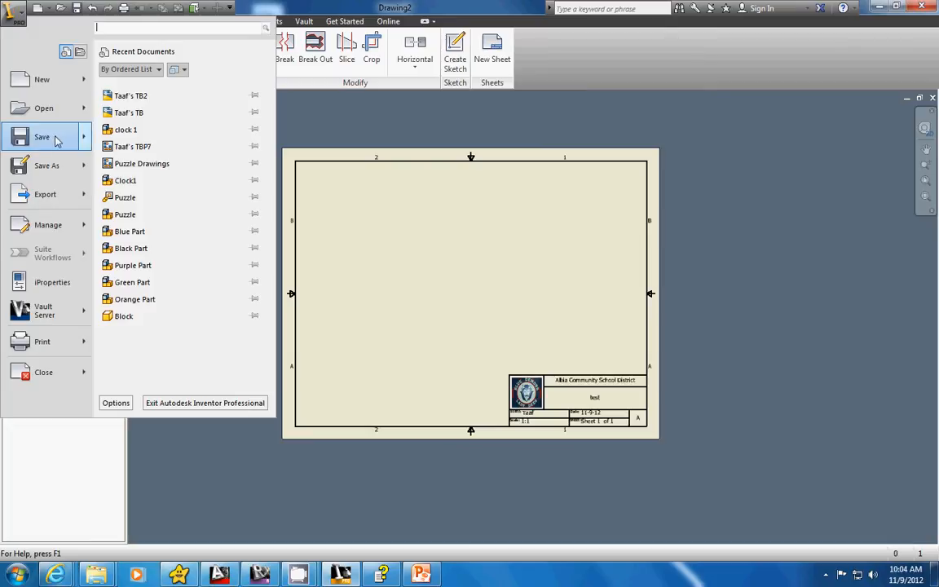
mouse_move(47, 140)
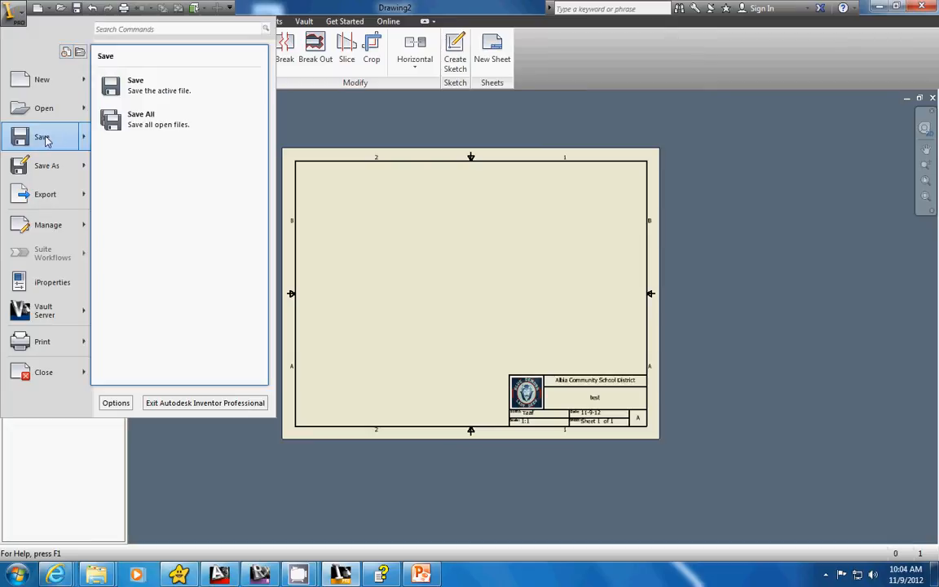
mouse_move(55, 167)
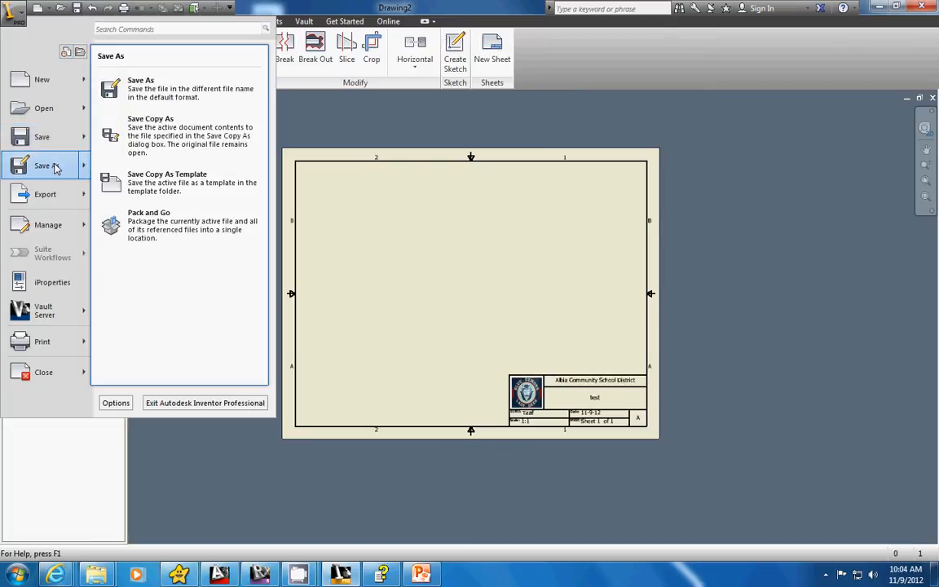
click(140, 188)
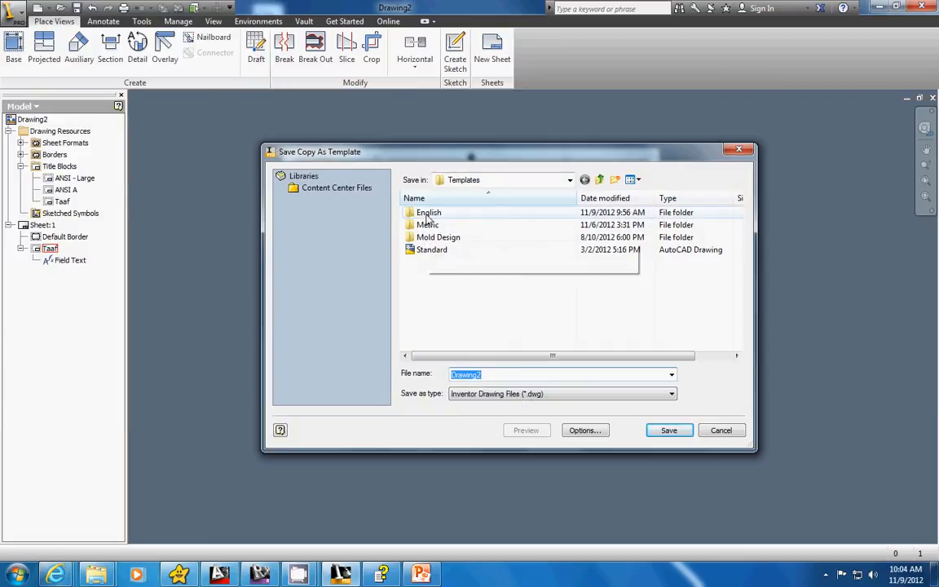
click(426, 215)
double_click(426, 213)
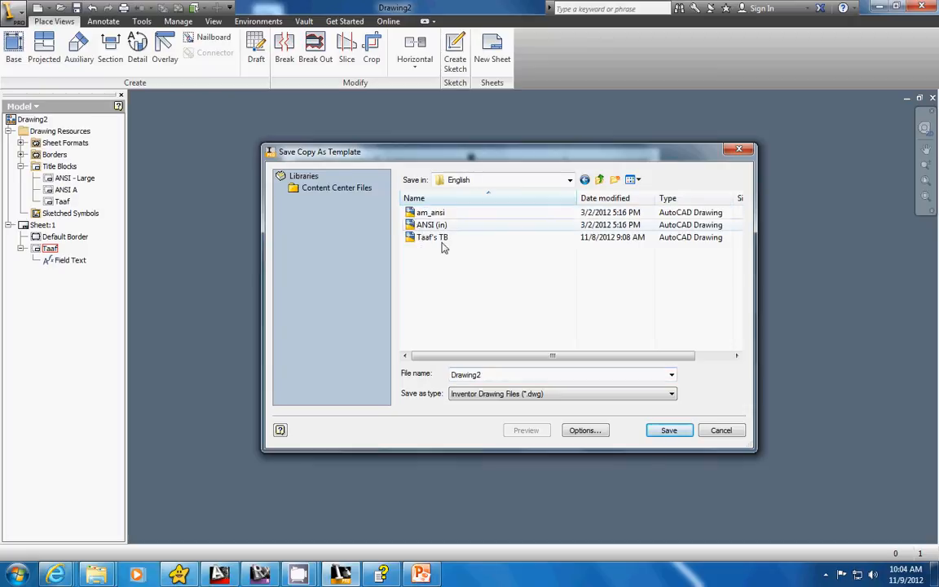
drag(487, 377, 418, 366)
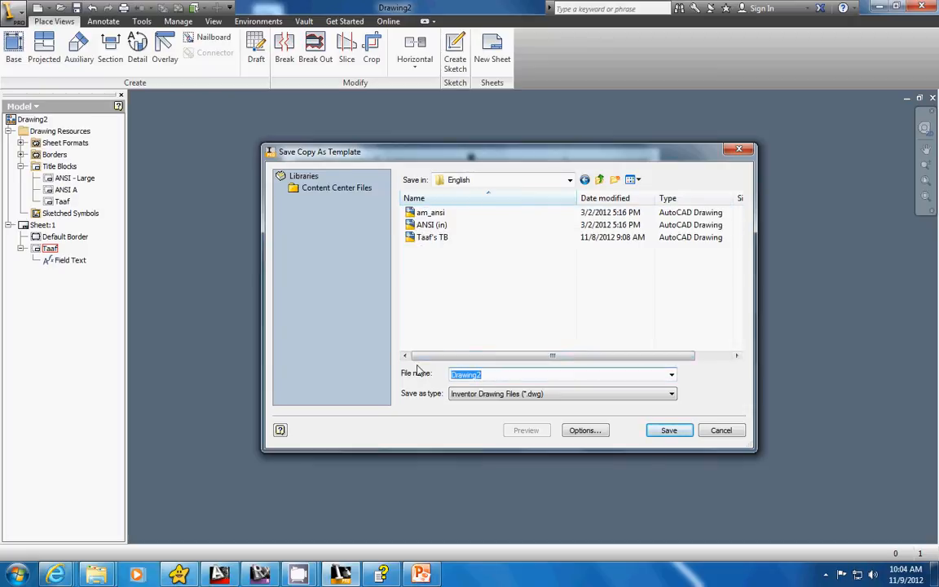
text(Taaf)
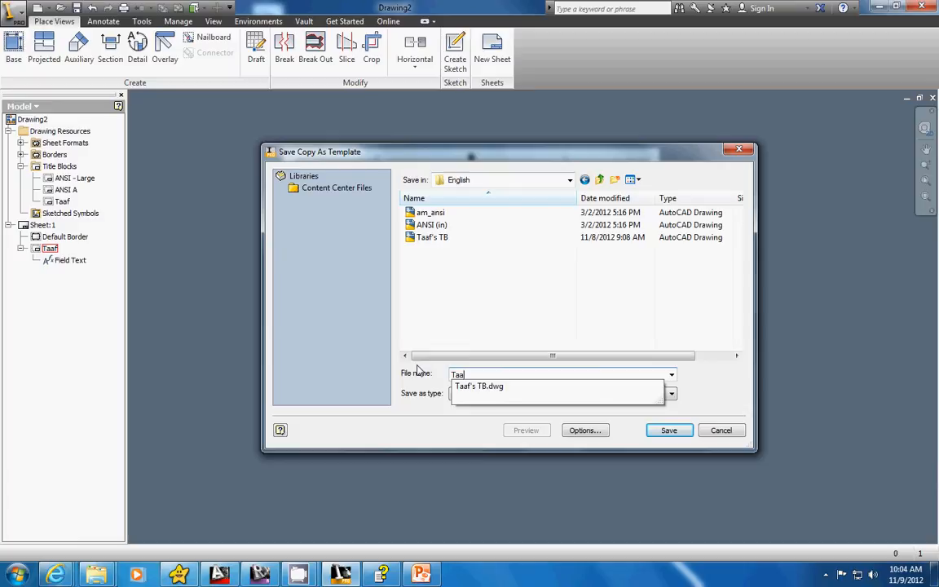
click(497, 302)
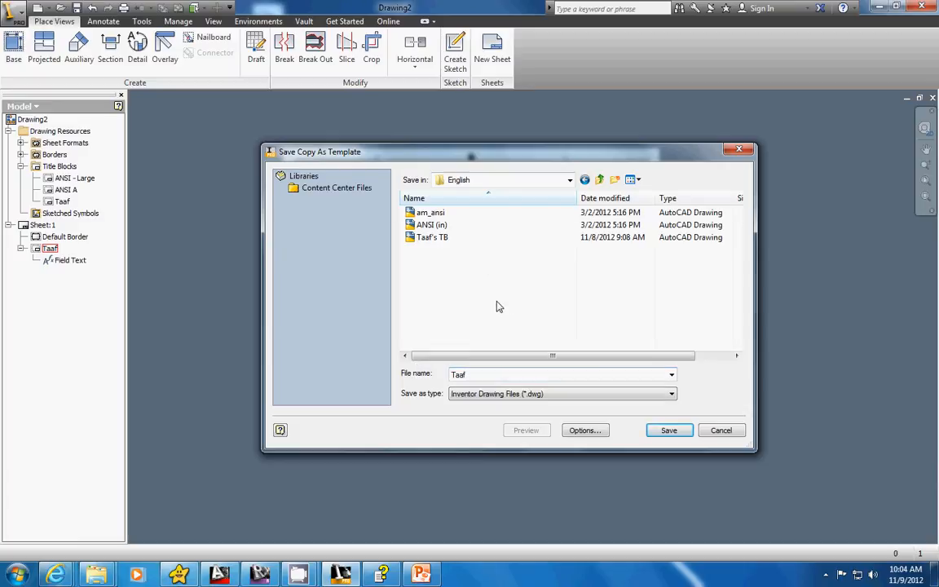
click(616, 398)
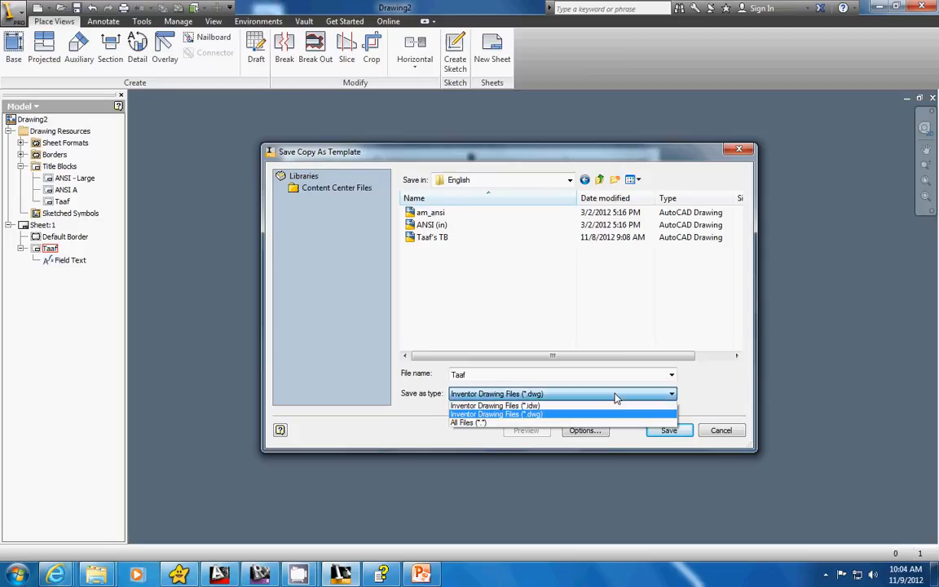
click(552, 407)
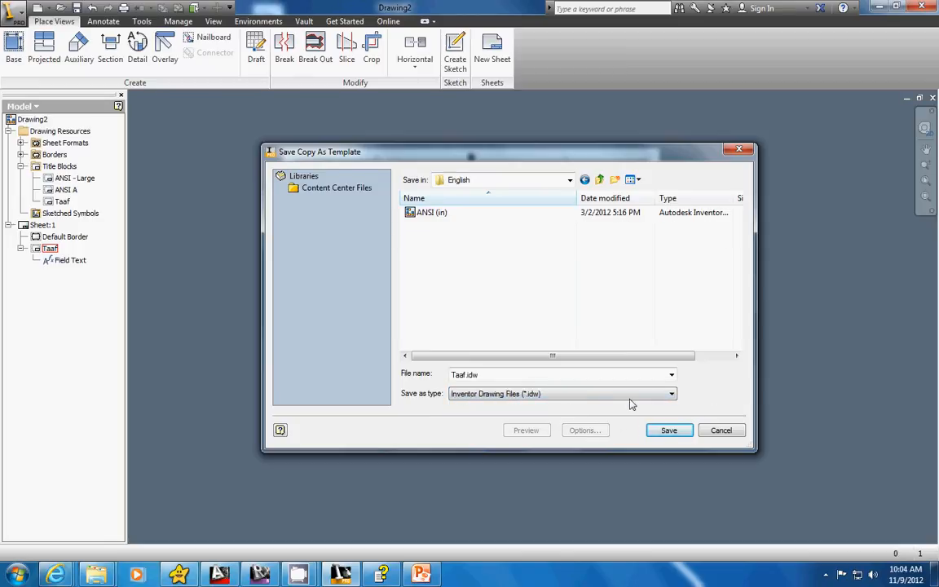
click(674, 432)
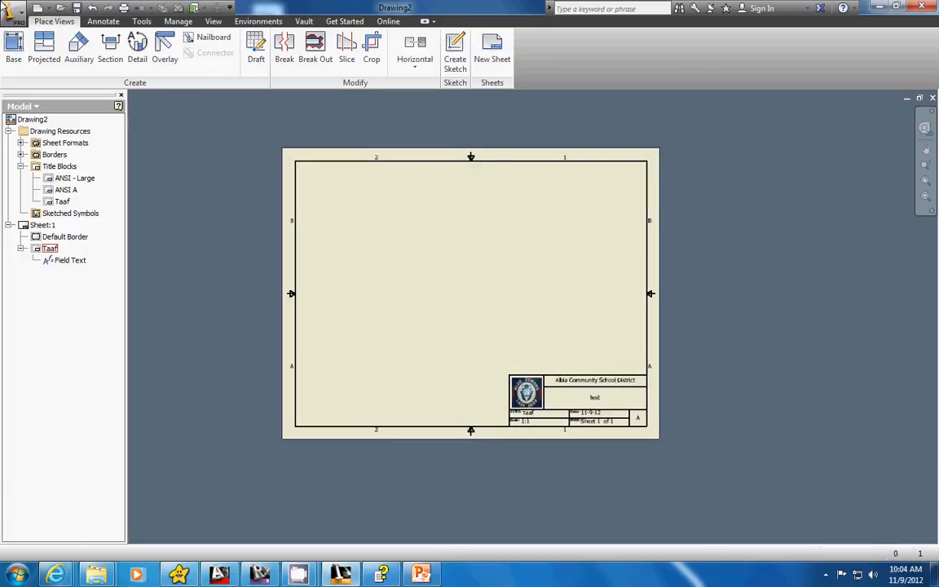
Create a new drawing from the surname-named .idw template, skipping the LOGO.bmp link and leaving all prompted entries blank.
click(41, 8)
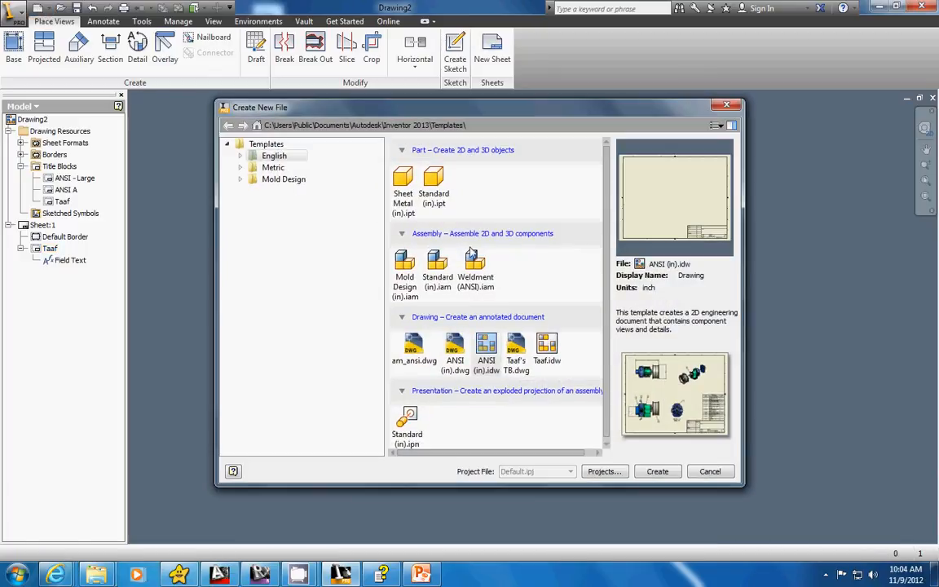
double_click(548, 346)
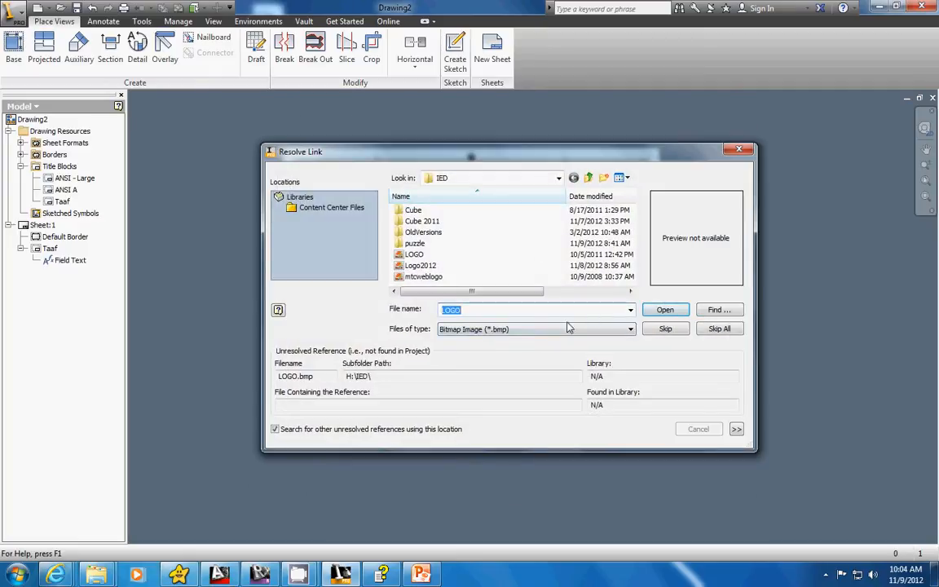
click(662, 329)
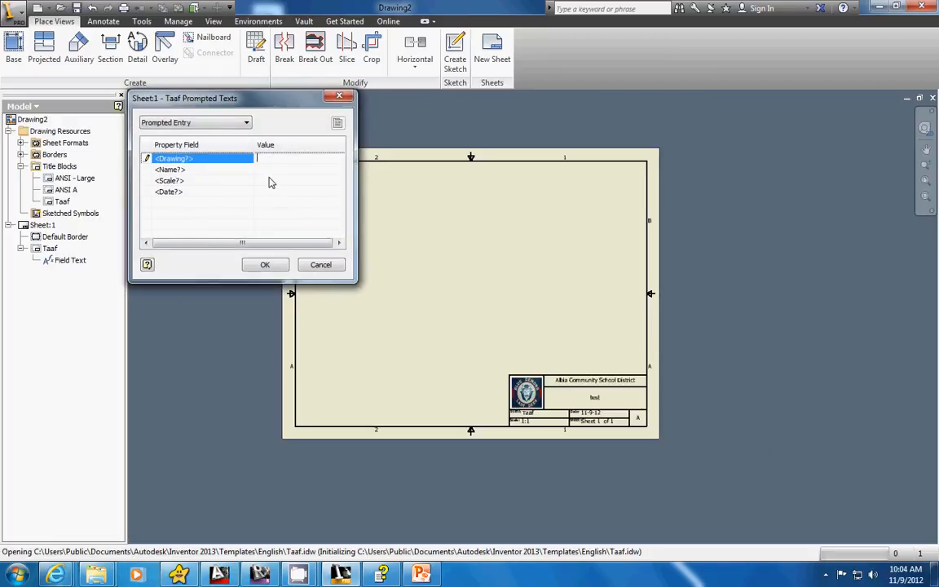
click(271, 266)
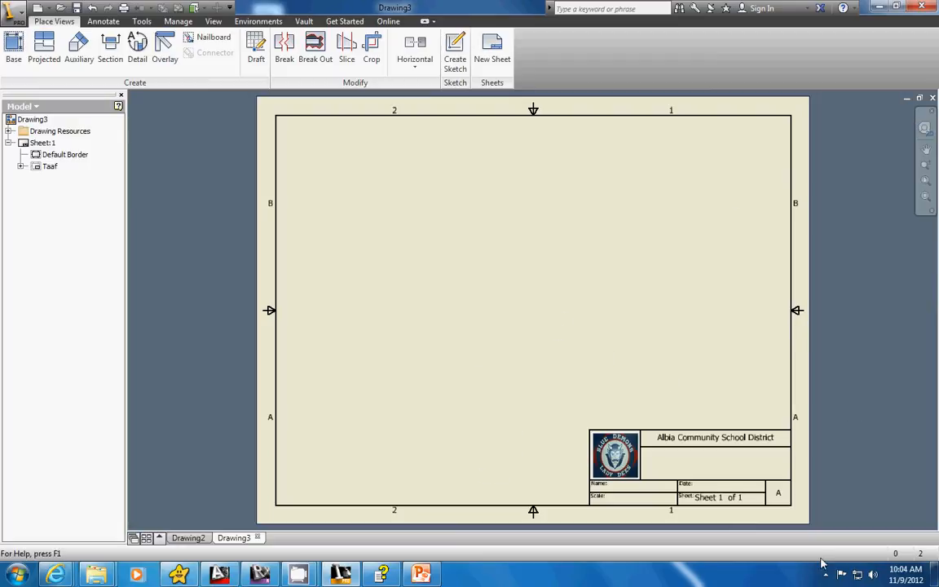
mouse_move(300, 574)
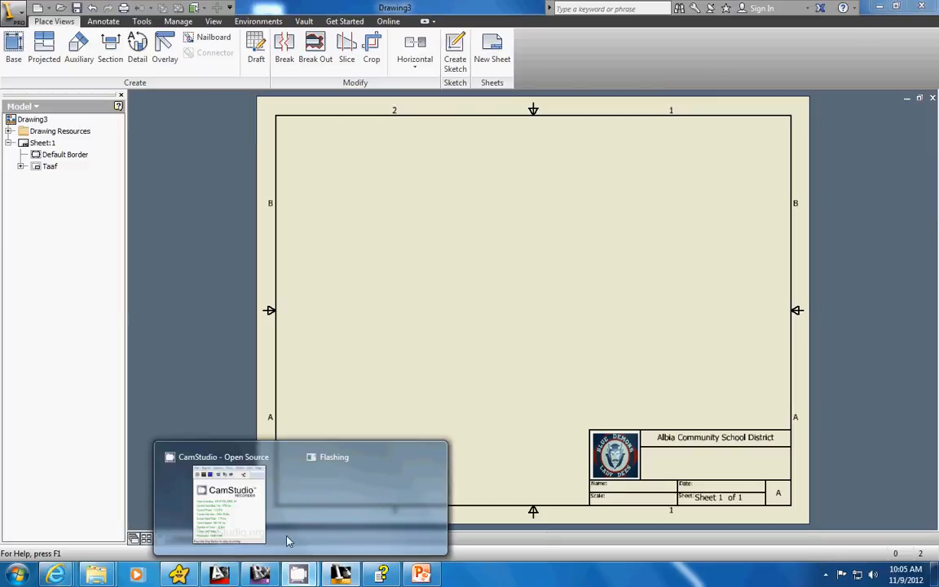